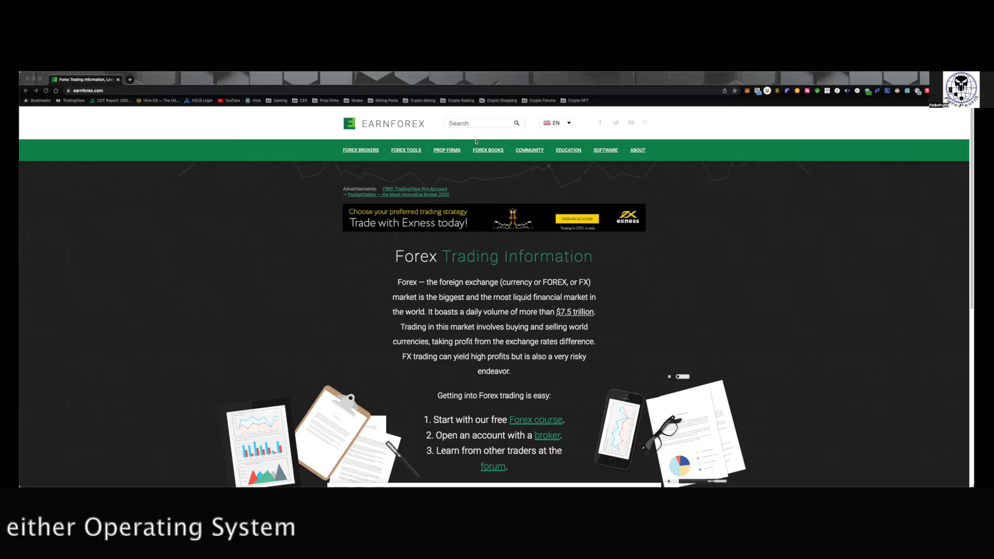
Open the Position Sizer page from EarnForex's list of MT4/MT5 expert advisors.
mouse_move(607, 150)
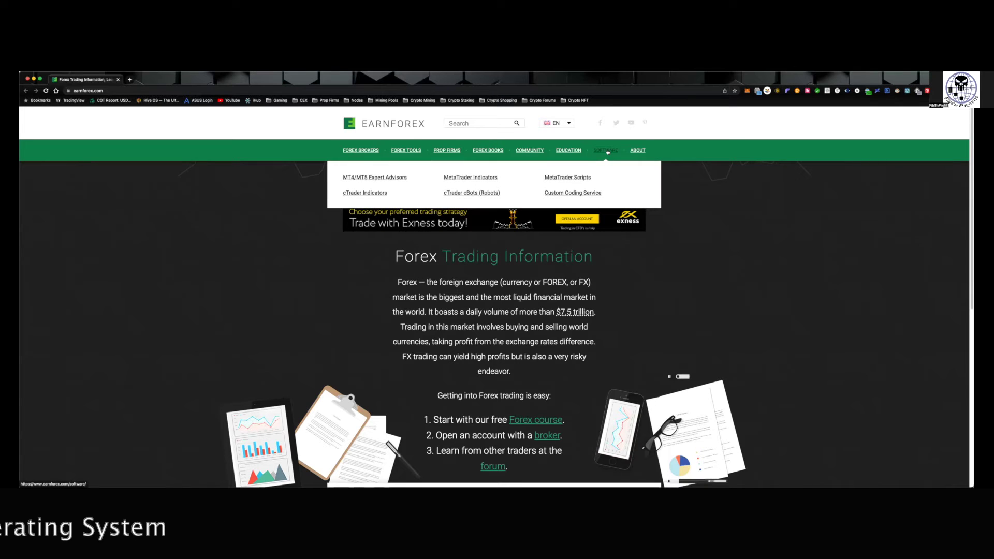
click(360, 177)
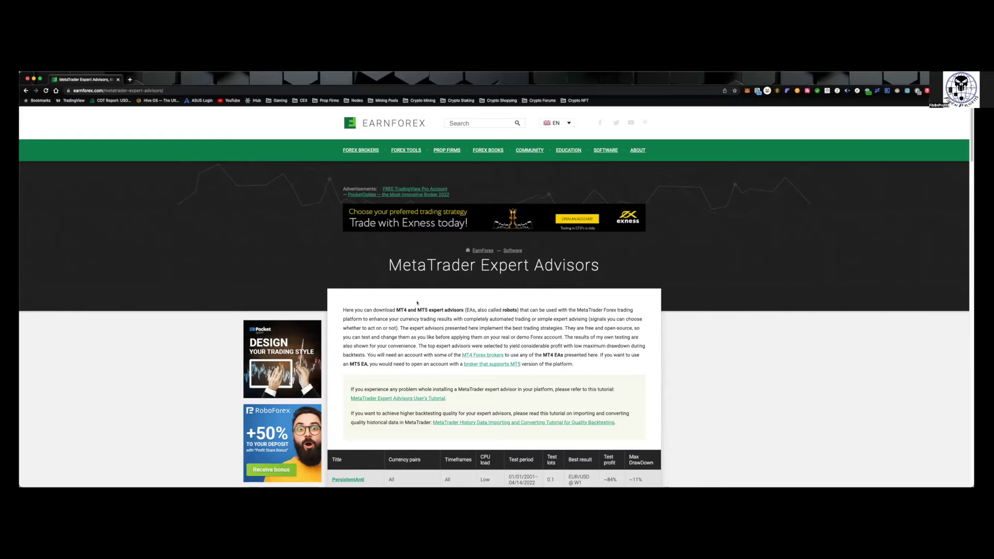
scroll(455, 318, down, 3)
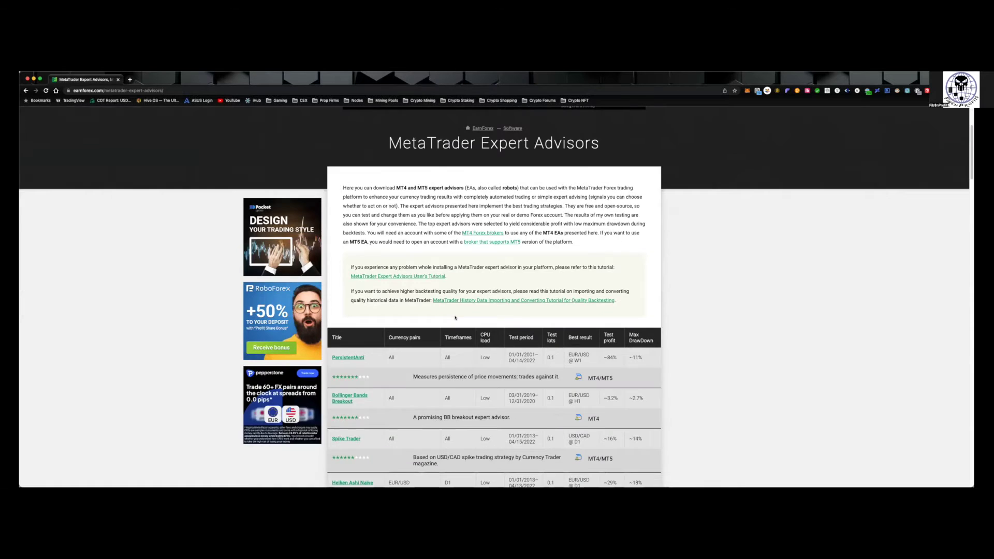
scroll(455, 318, down, 20)
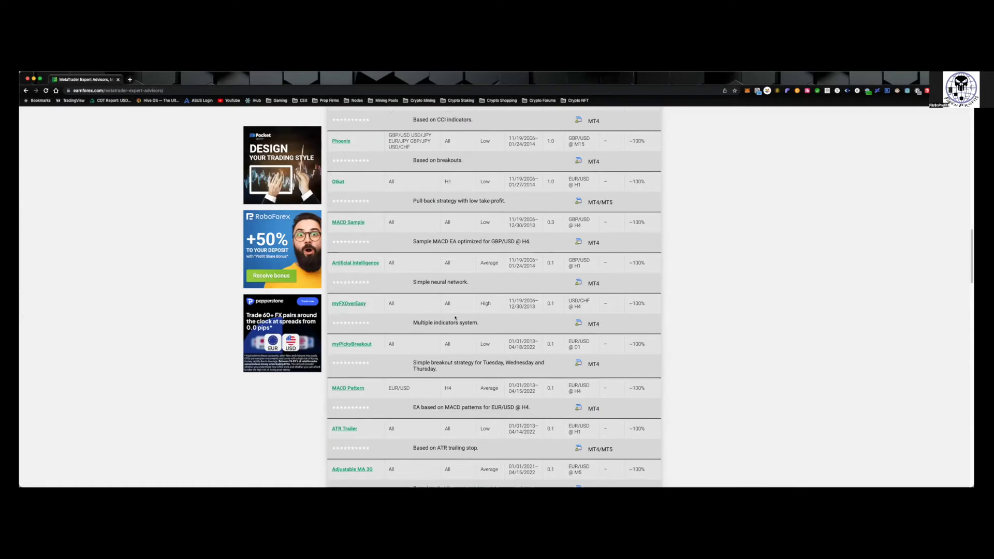
scroll(455, 317, down, 5)
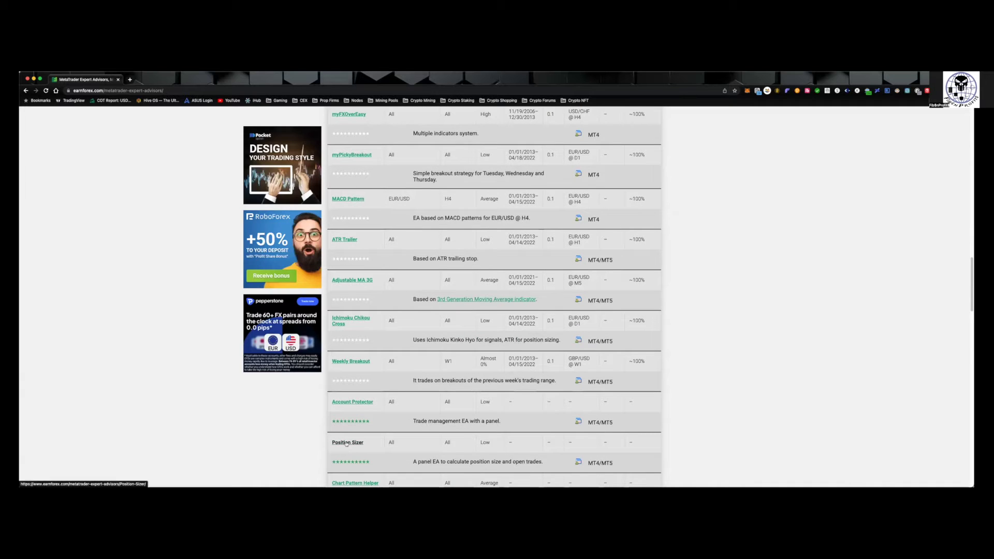
click(346, 443)
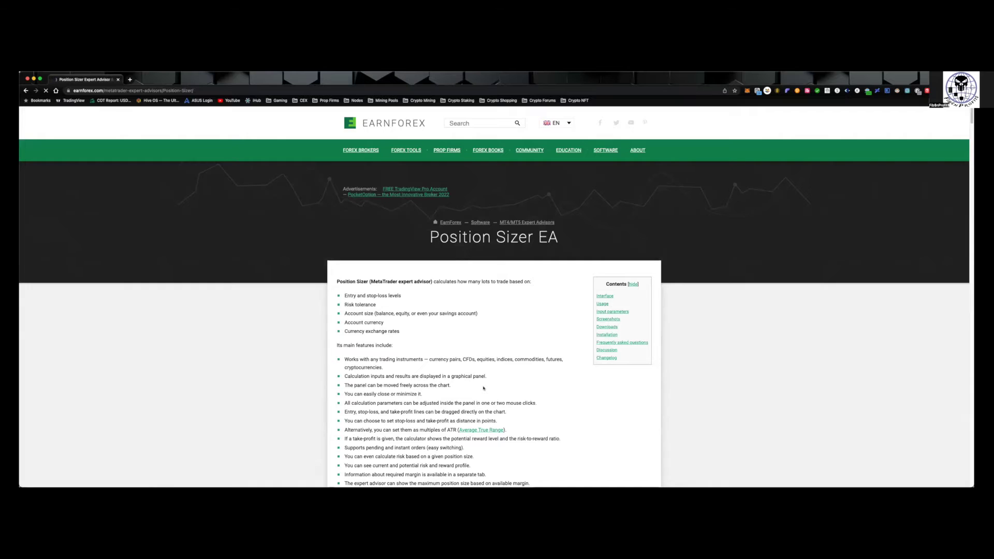
Go to the page's Downloads section and download Position Sizer for MetaTrader 5.
scroll(483, 388, down, 2)
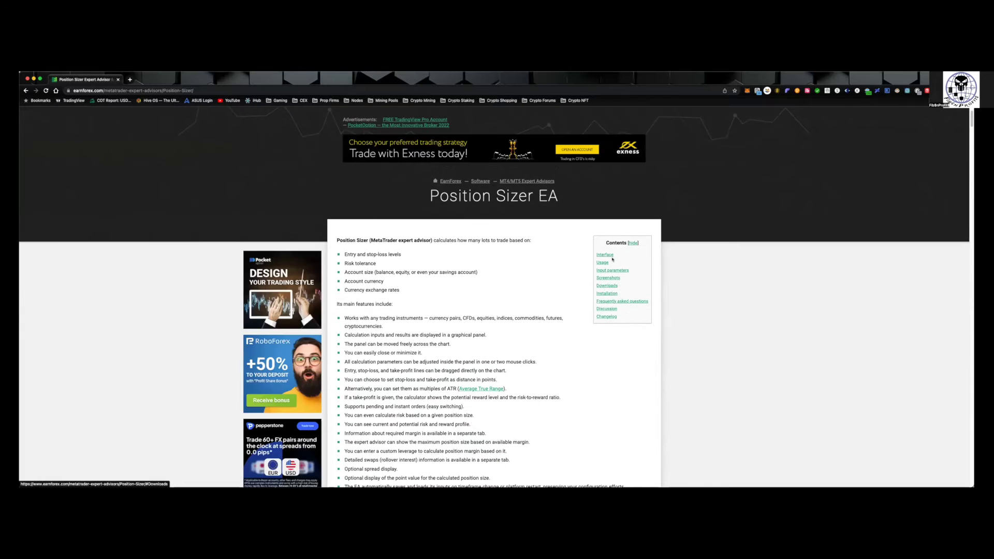
click(606, 286)
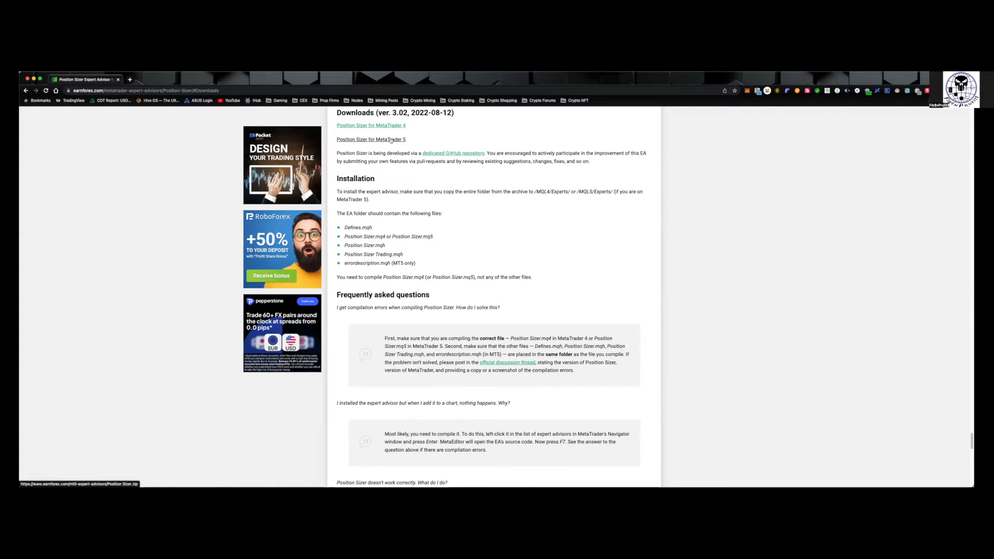
click(391, 140)
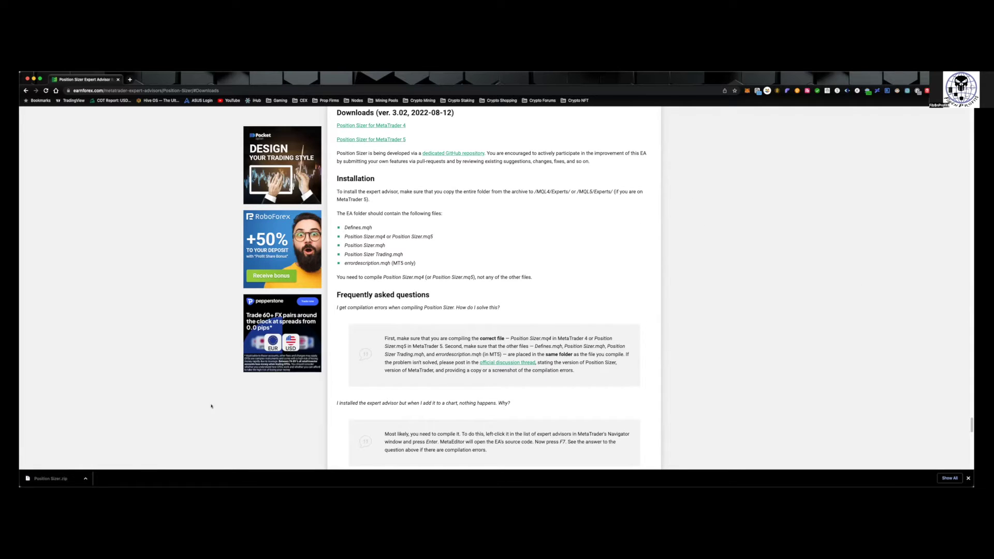
Reveal the downloaded Position Sizer archive in Finder, review the extracted files in the Position Sizer folder, and close the window.
click(86, 479)
click(85, 478)
click(105, 472)
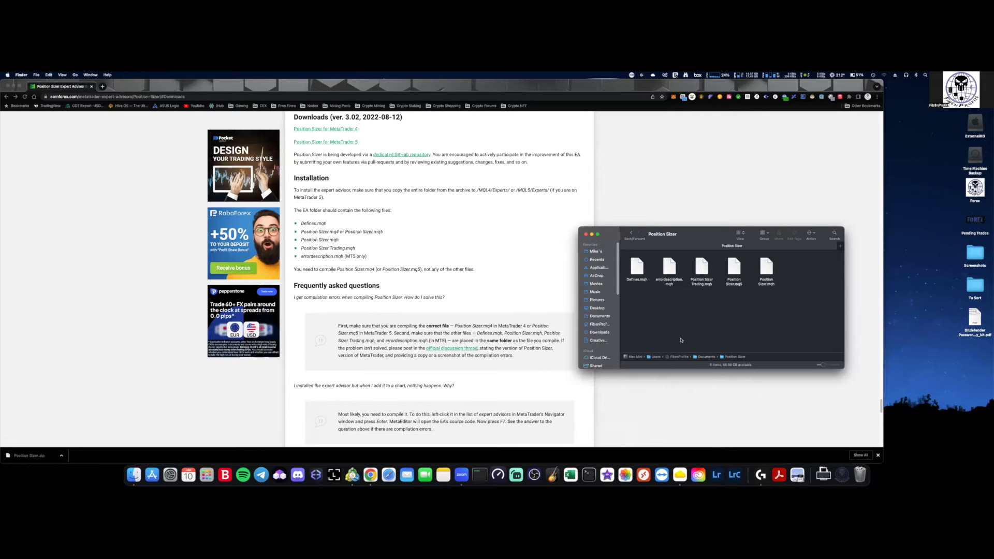
drag(715, 349, 694, 365)
drag(632, 293, 796, 300)
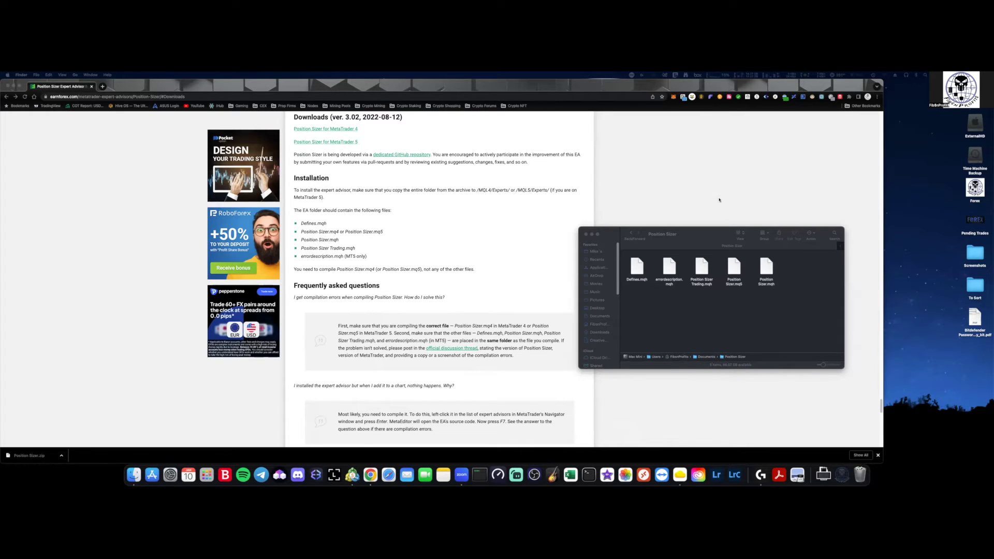
click(587, 236)
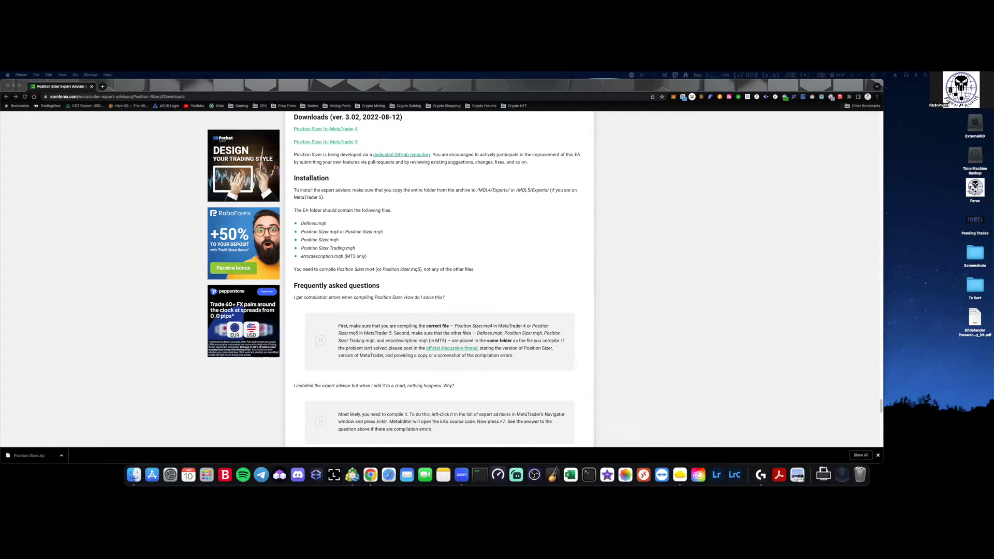
Switch to MetaTrader 5, open its data folder and browse to the Experts folder inside MQL5.
drag(794, 83, 118, 82)
drag(564, 400, 882, 469)
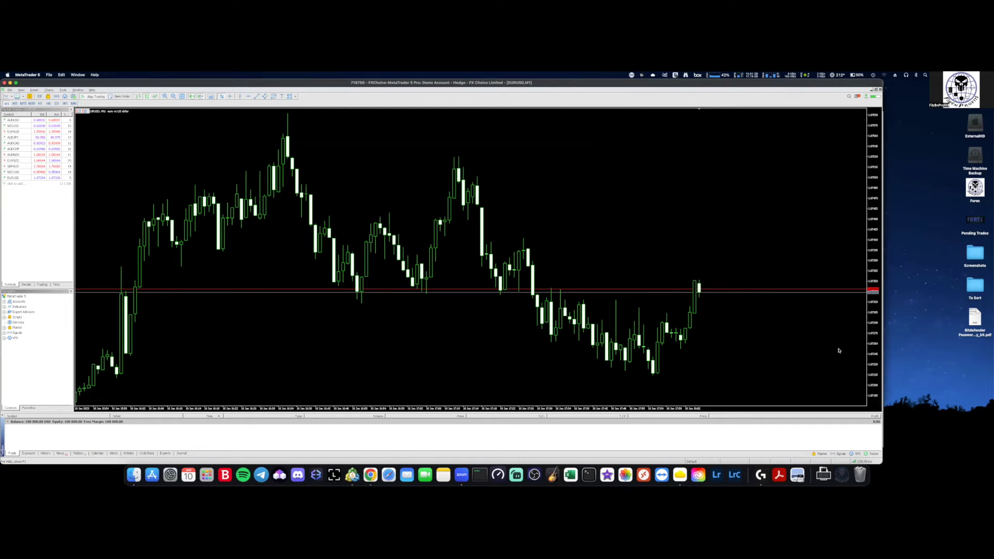
click(9, 90)
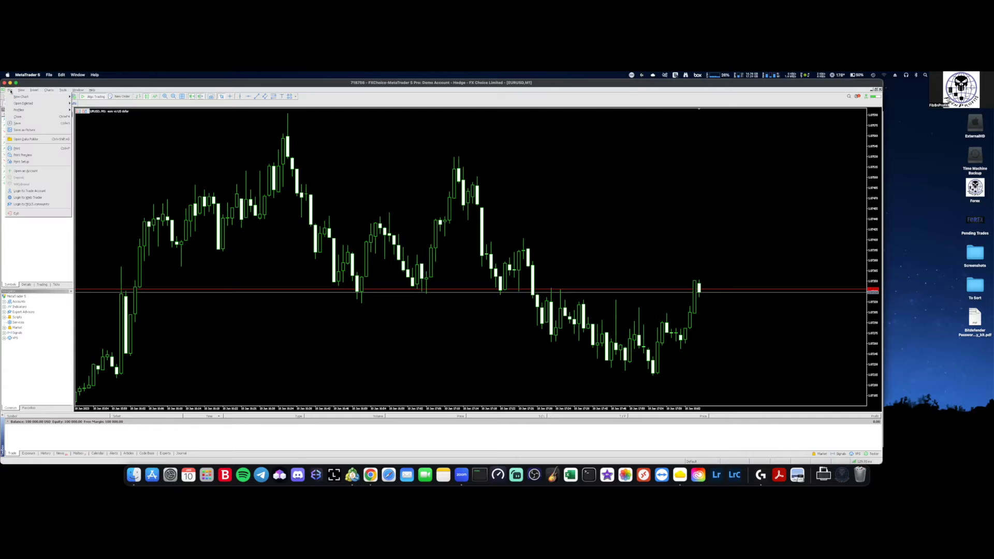
click(21, 141)
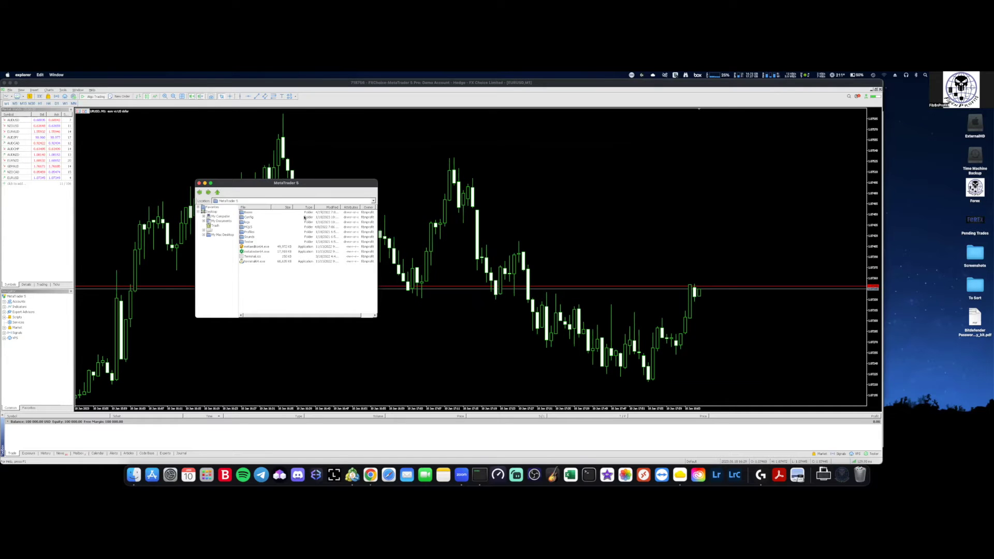
double_click(250, 228)
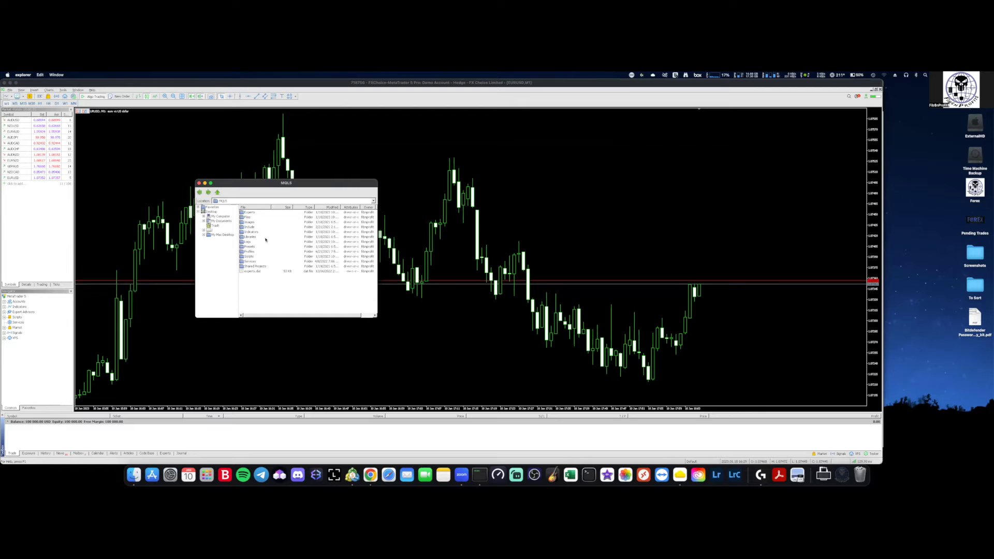
double_click(251, 212)
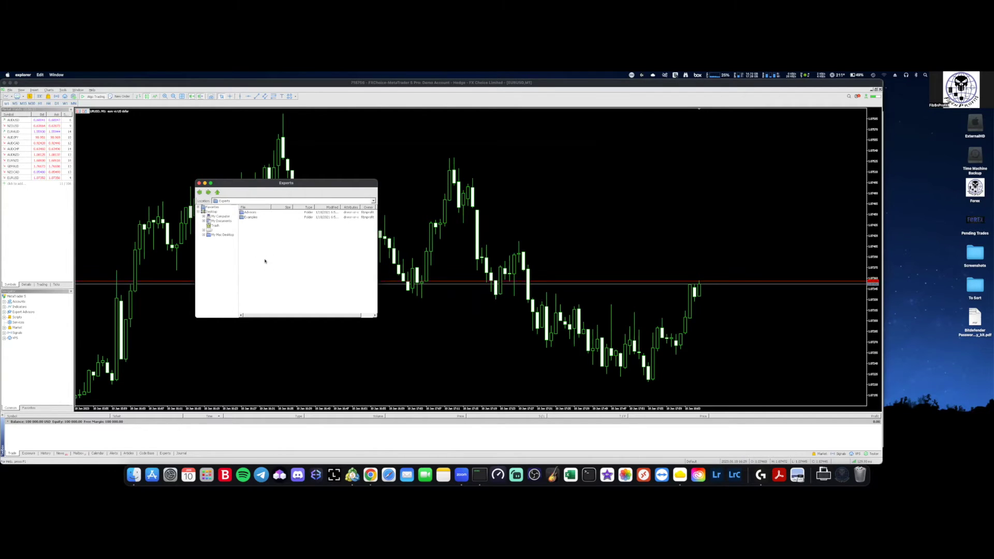
Copy the Position Sizer folder from My Documents and paste it into the MQL5 Experts folder.
click(220, 222)
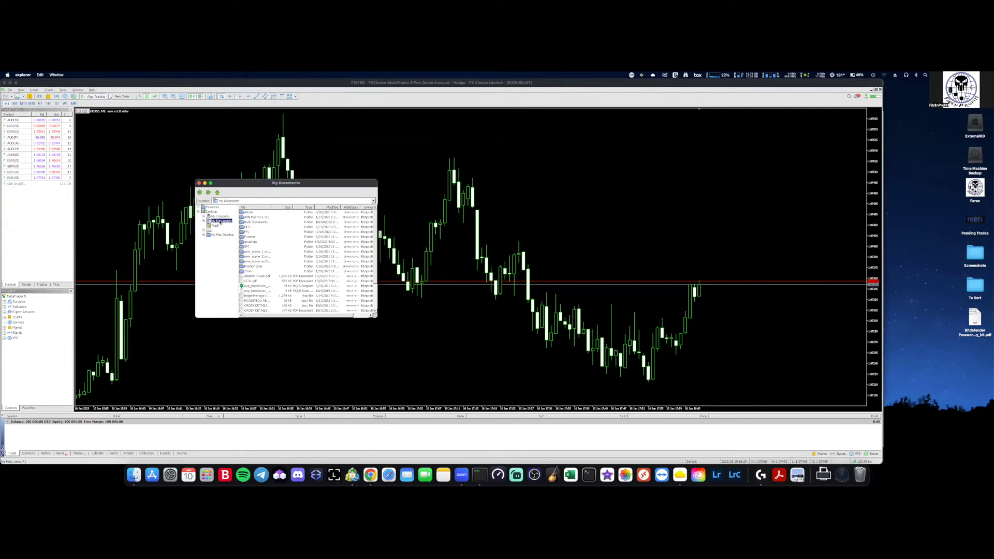
right_click(256, 266)
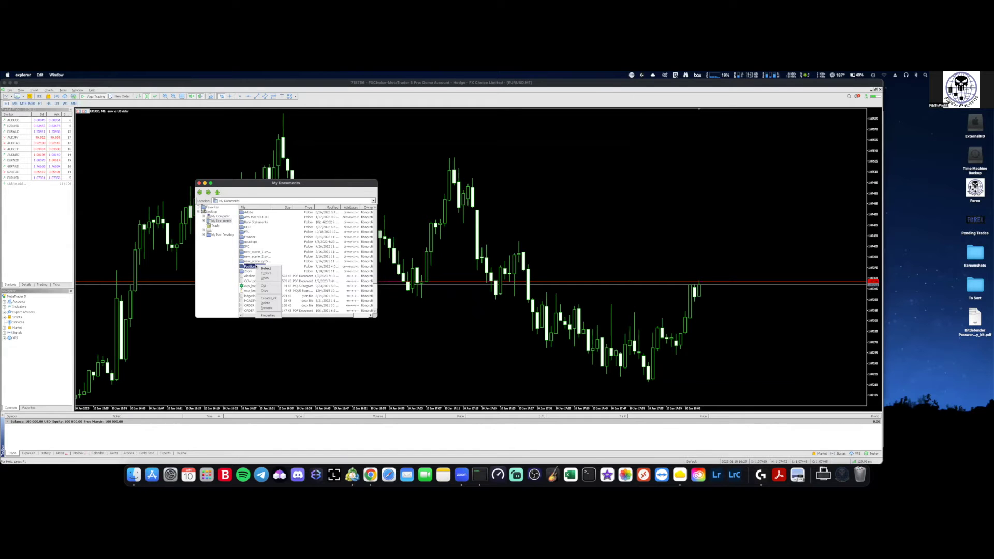
click(266, 291)
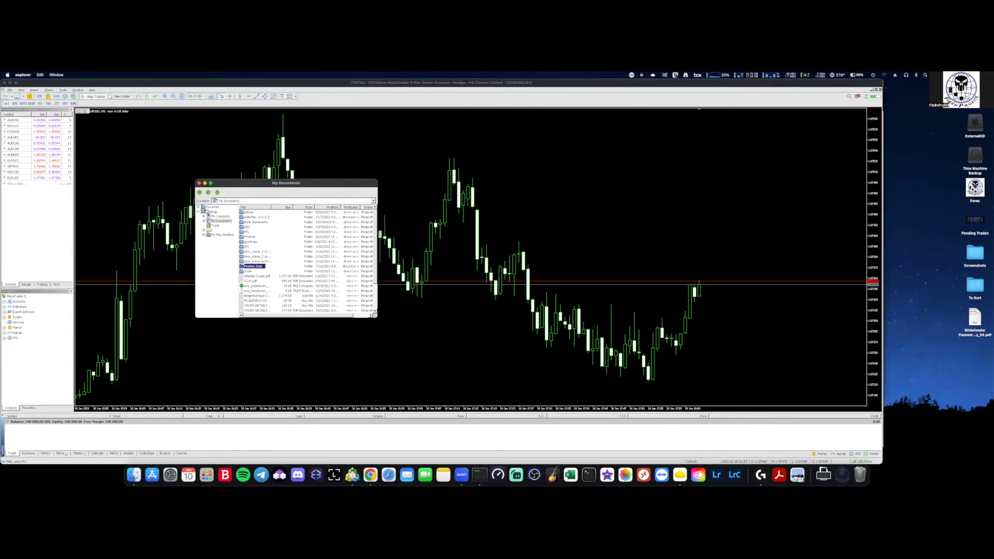
double_click(246, 236)
right_click(246, 236)
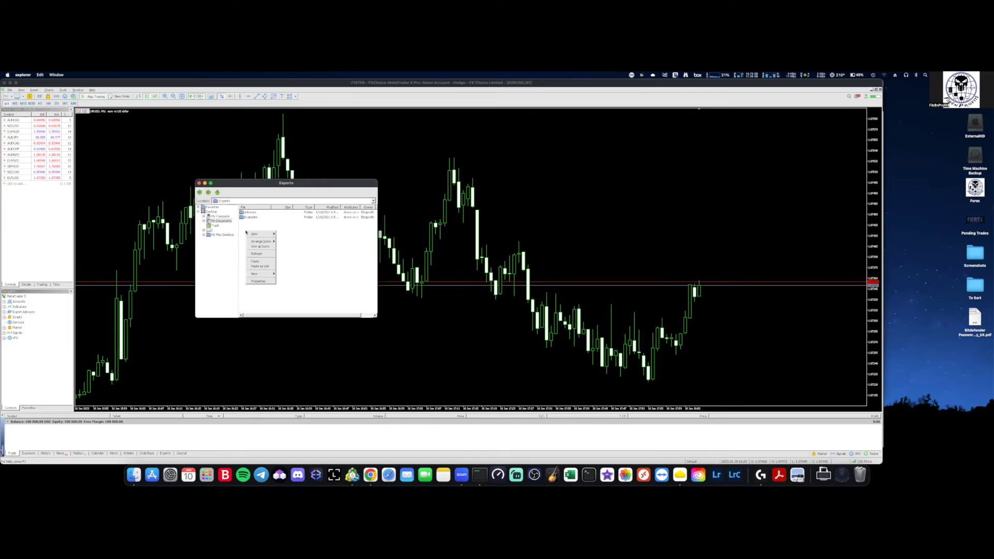
click(256, 261)
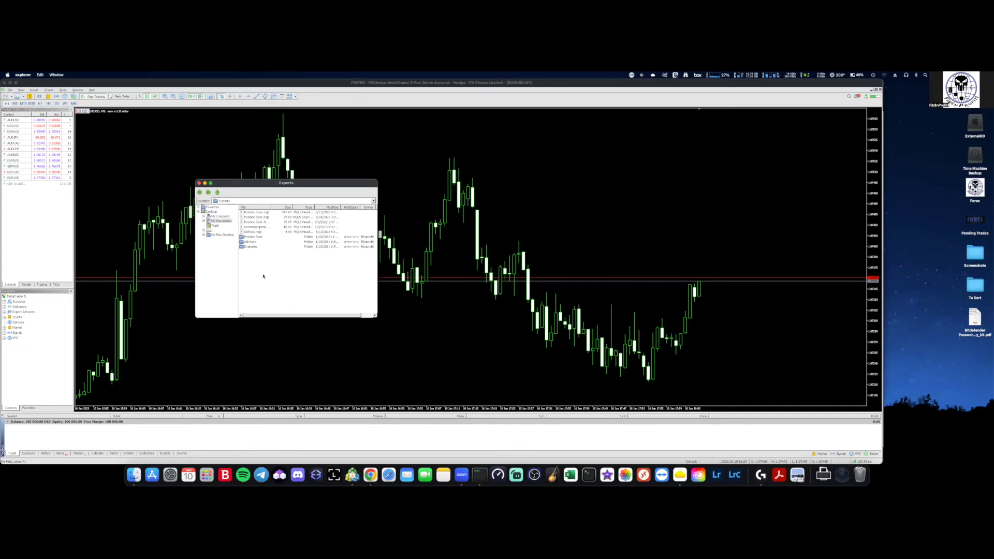
Close the file explorer and refresh the Expert Advisors list in the Navigator.
click(199, 183)
click(20, 312)
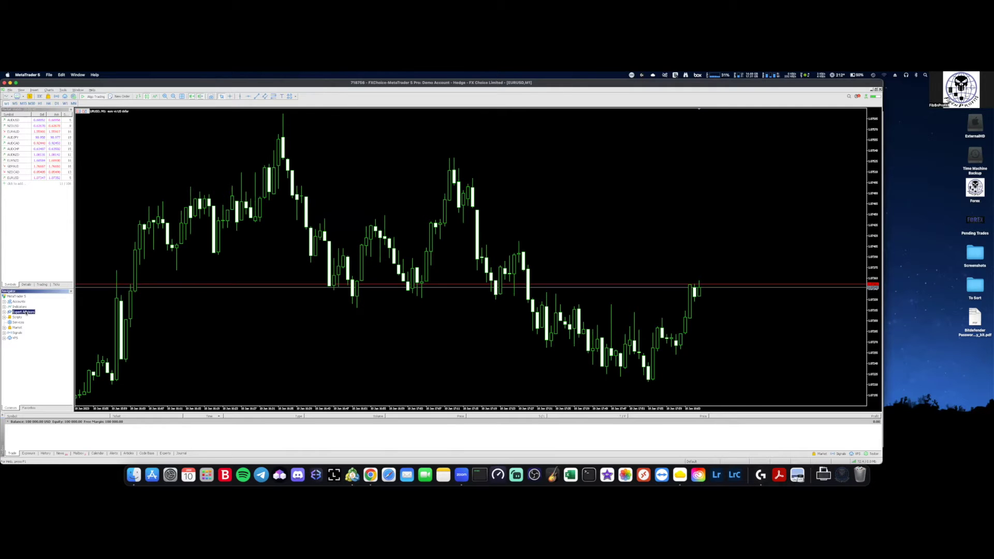
right_click(23, 312)
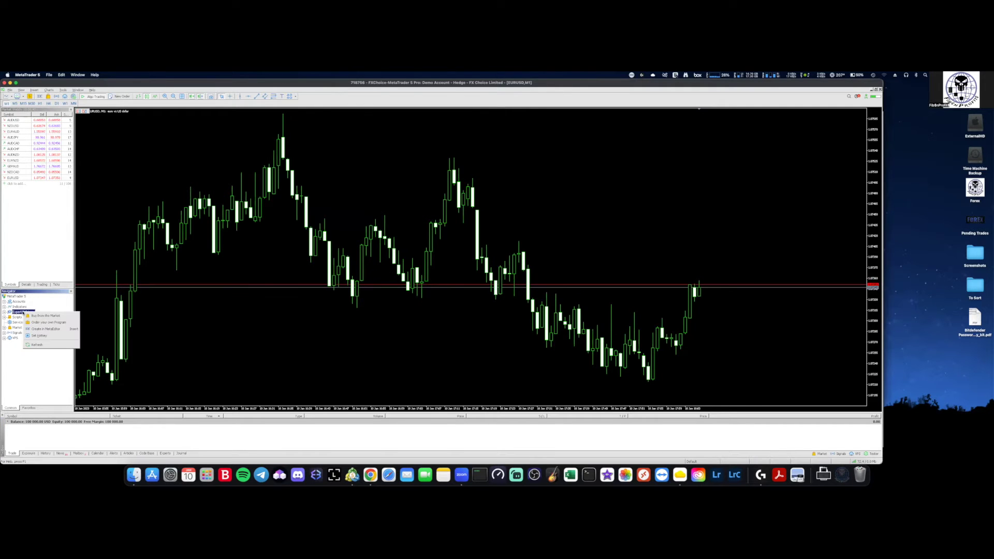
click(37, 344)
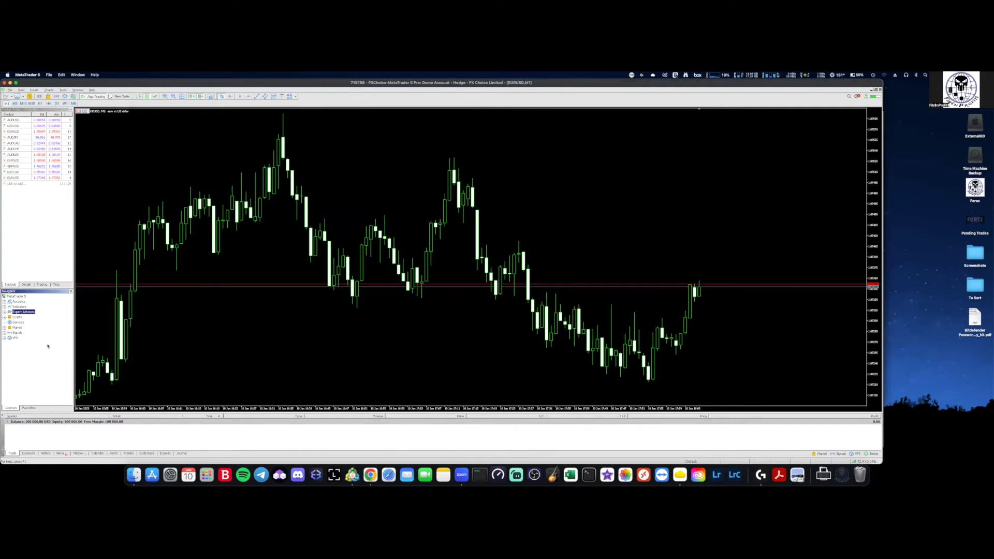
Look for Position Sizer in the Advisors and Examples folders, then refresh the Expert Advisors list again.
click(4, 312)
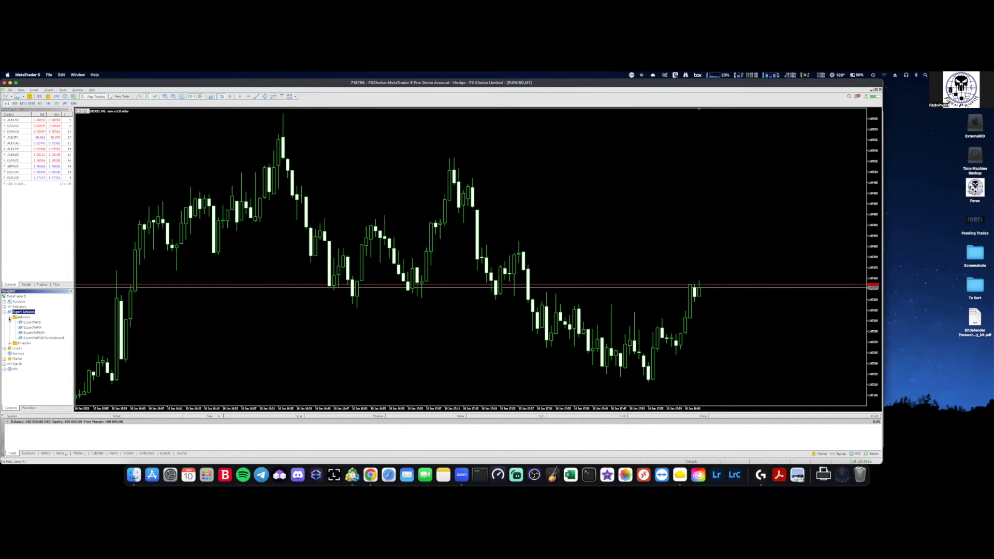
click(10, 322)
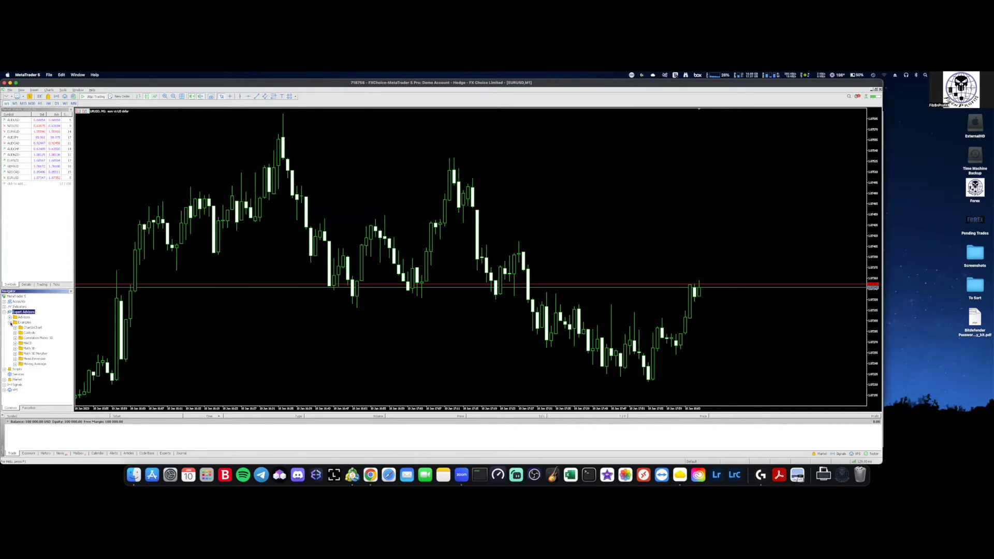
click(10, 323)
right_click(18, 313)
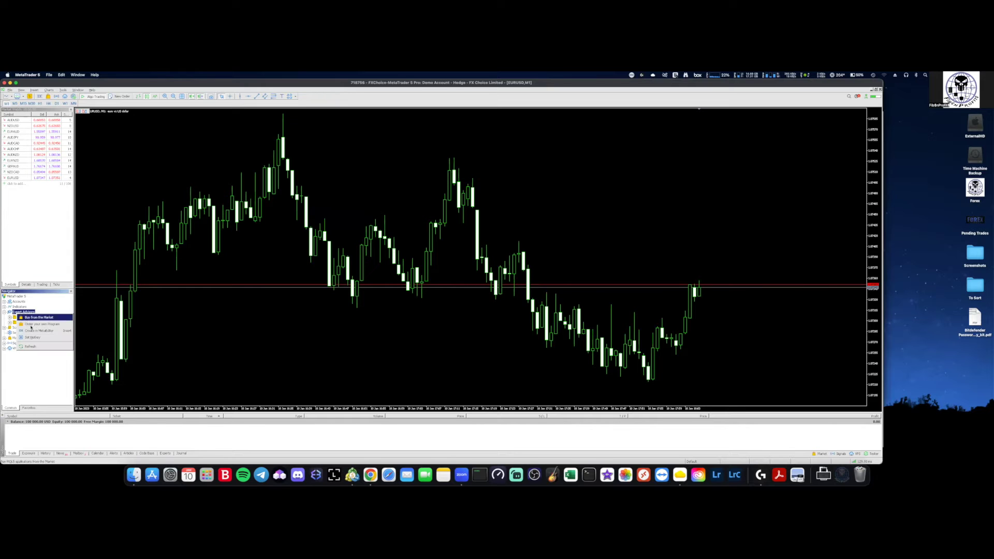
click(32, 346)
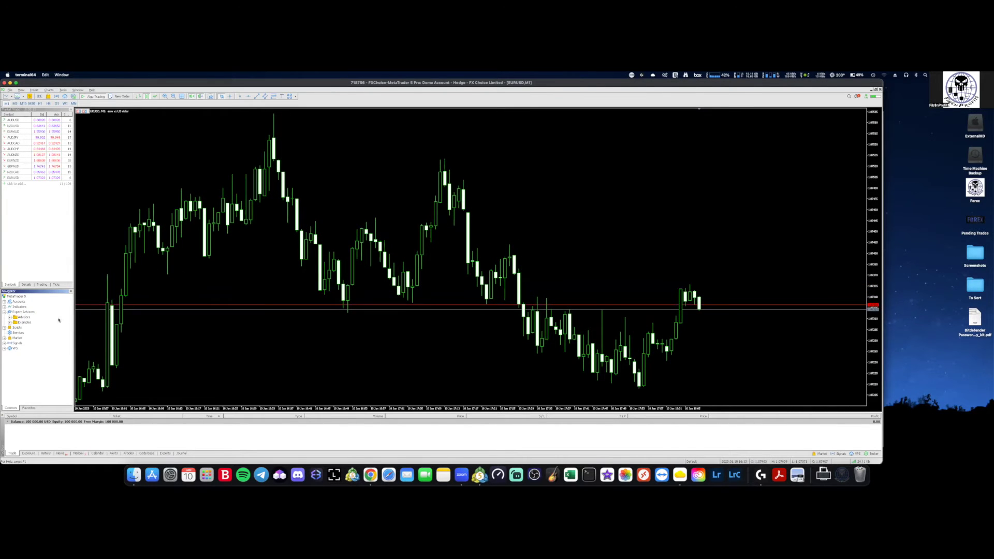
Recheck the Advisors and Examples folders under Expert Advisors for Position Sizer.
click(21, 313)
click(9, 317)
click(10, 318)
click(10, 322)
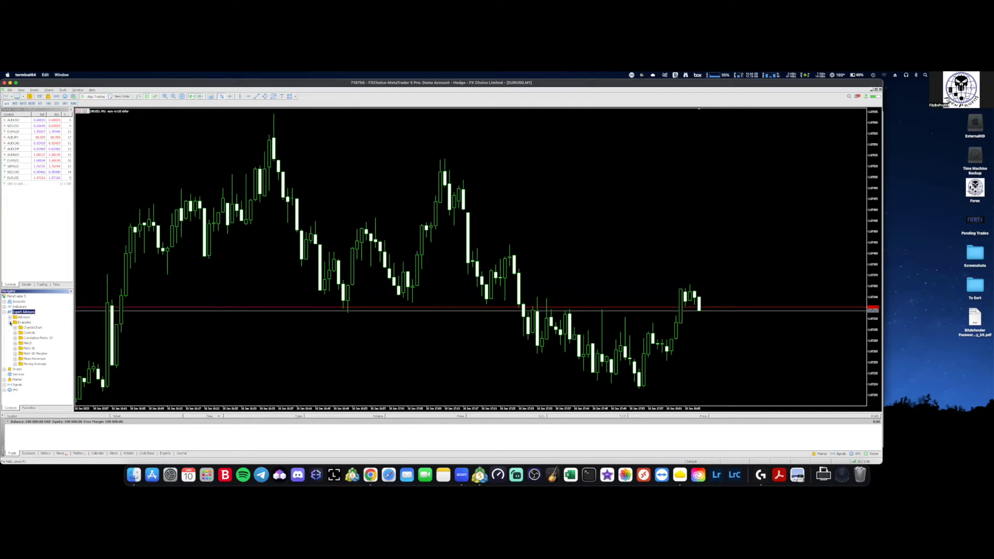
click(10, 322)
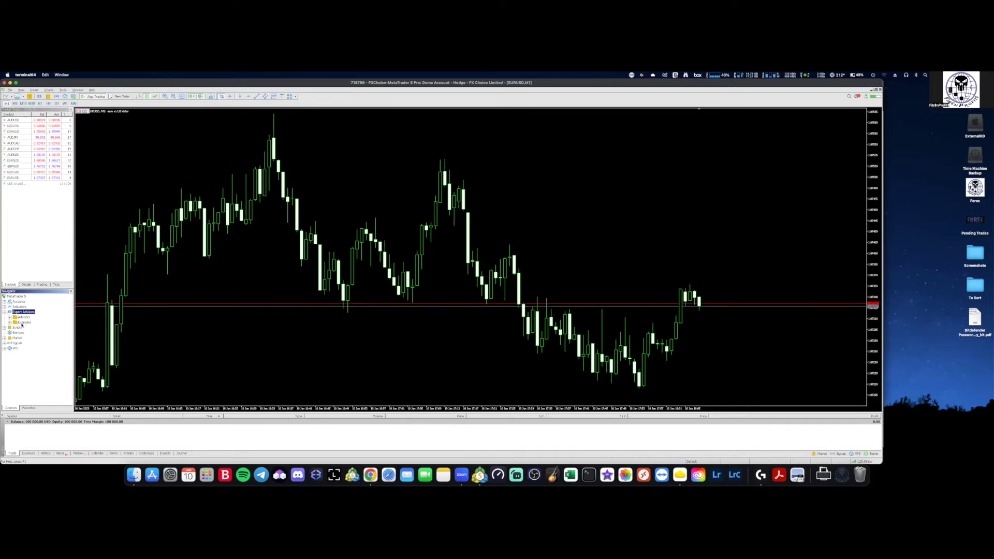
Reopen the MetaTrader 5 data folder and browse to the Experts folder inside MQL5 to inspect its contents.
click(12, 90)
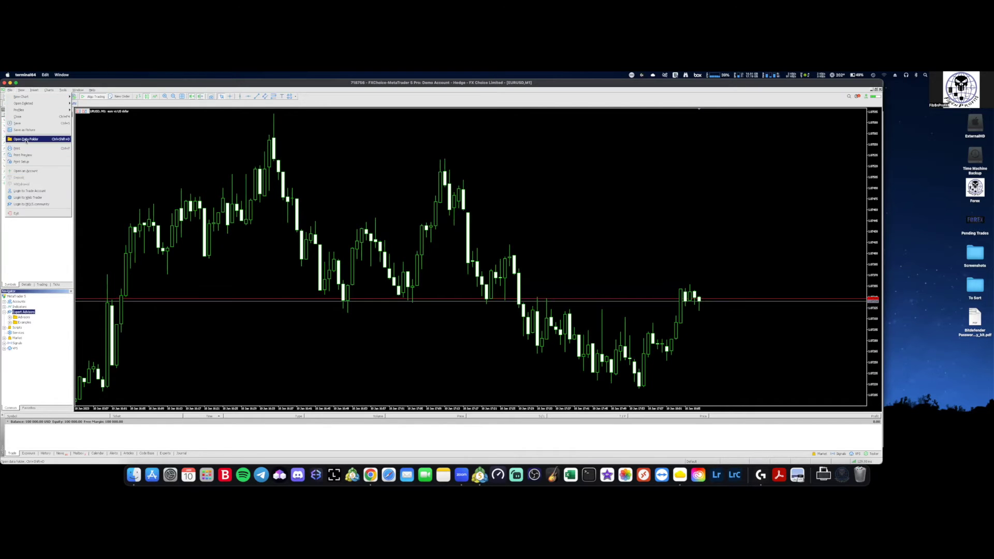
click(26, 140)
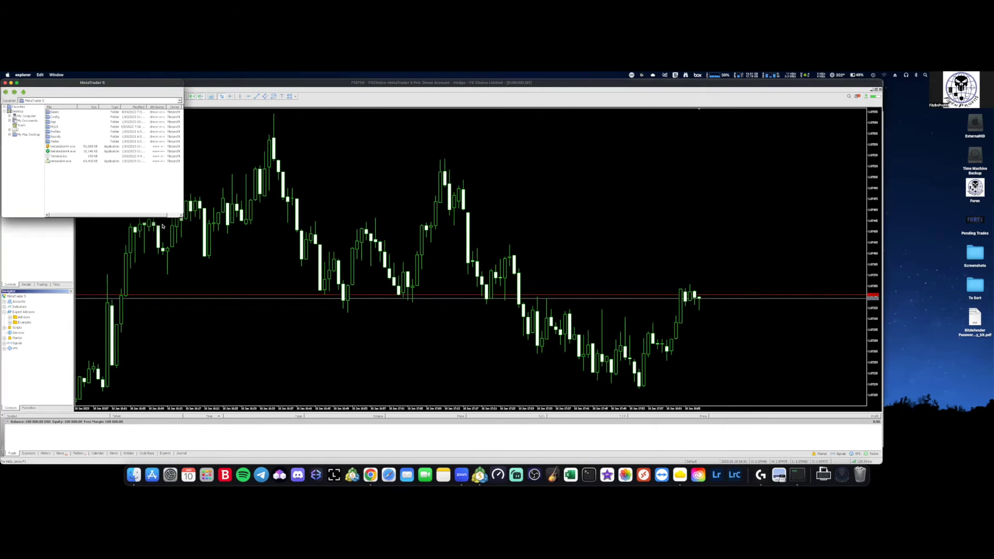
drag(103, 83, 304, 188)
double_click(258, 232)
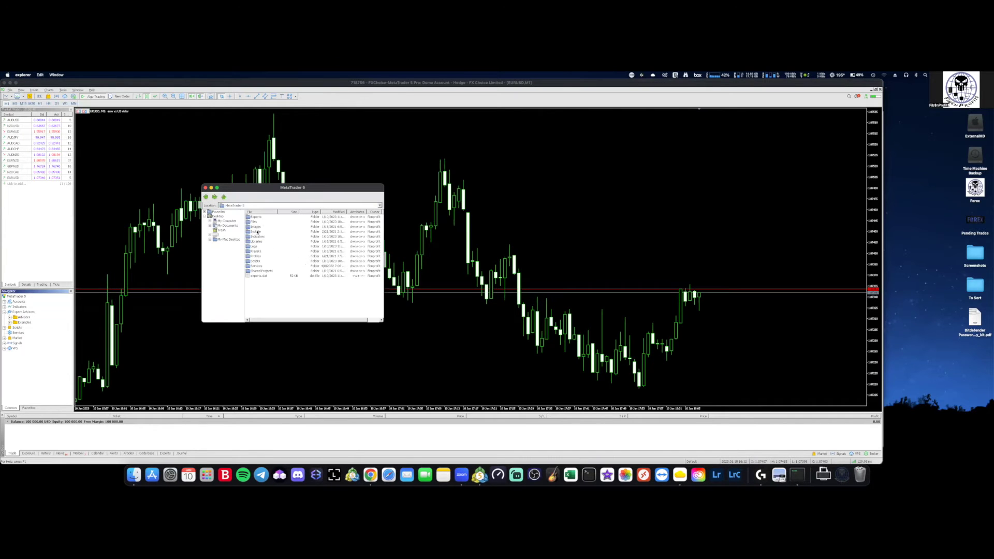
double_click(256, 217)
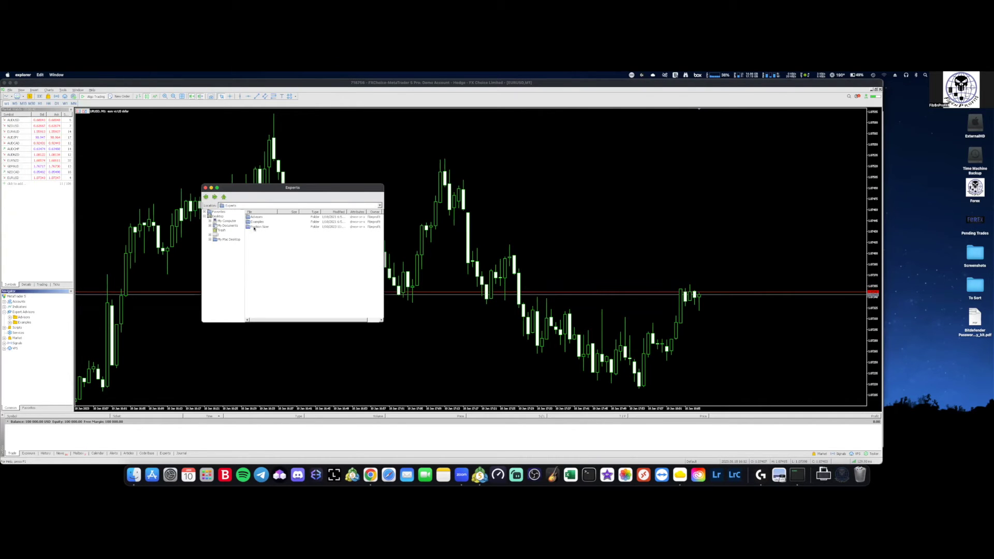
Open the Position Sizer.mq5 source file from the Position Sizer folder in MetaEditor.
double_click(256, 226)
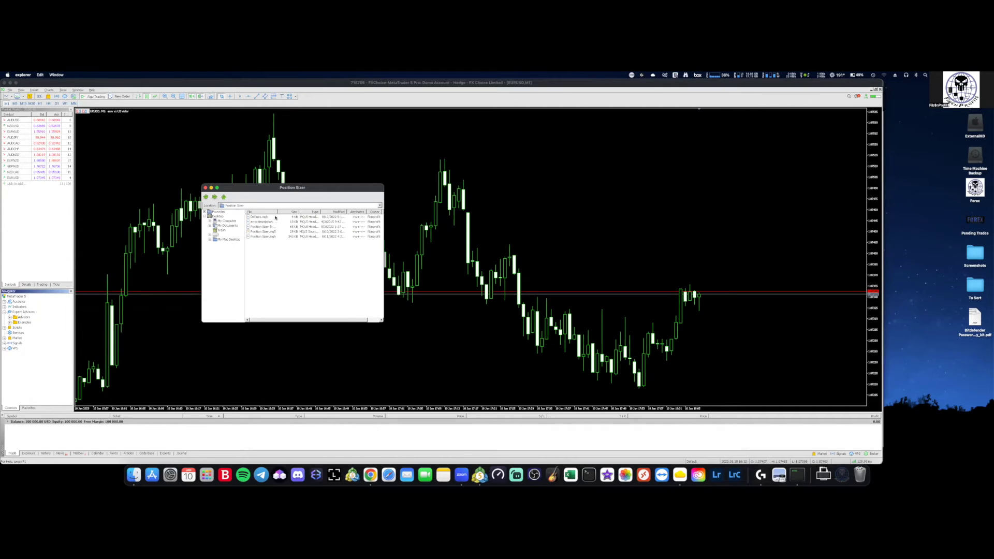
drag(277, 212, 302, 213)
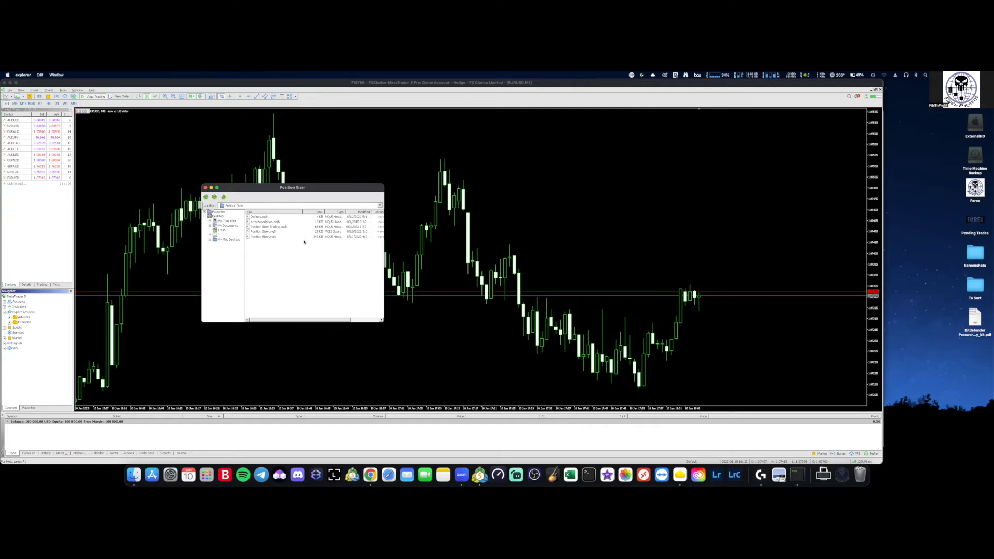
click(263, 232)
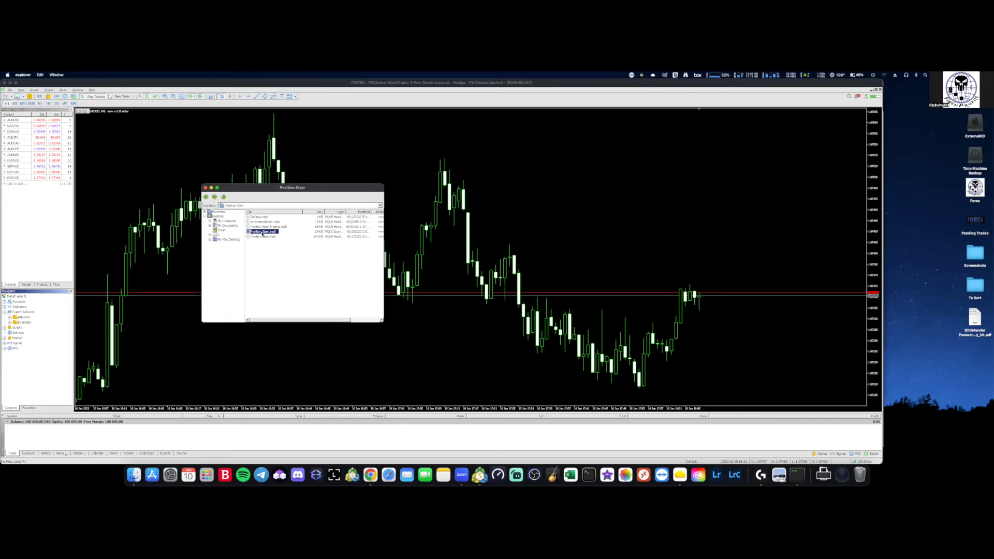
double_click(263, 232)
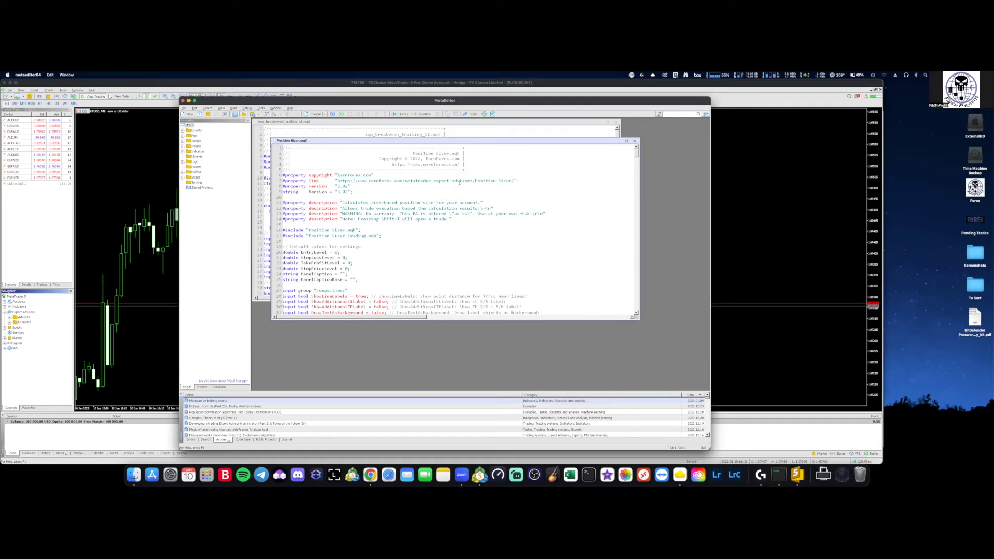
Close the other open source file and compile Position Sizer.mq5.
click(616, 123)
drag(396, 144, 381, 130)
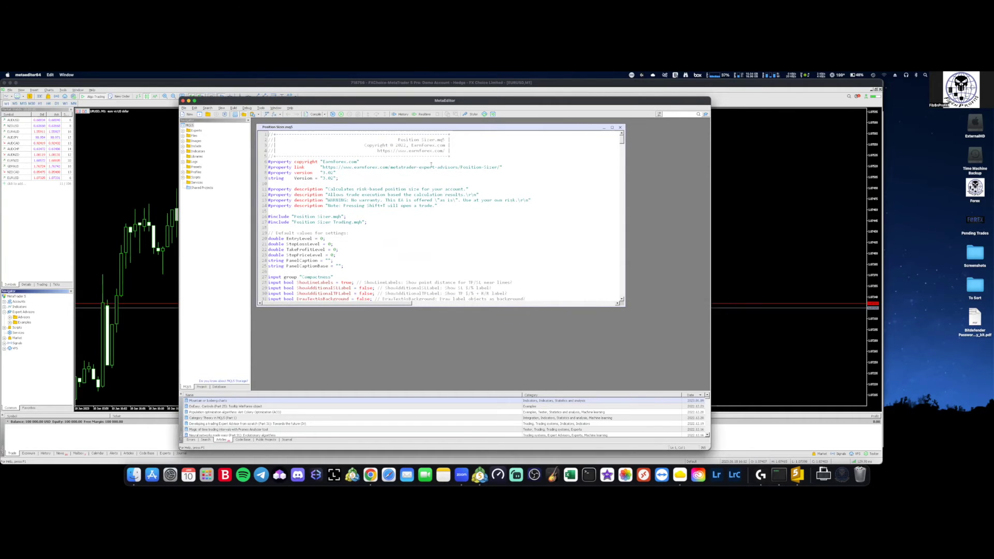
key(F7)
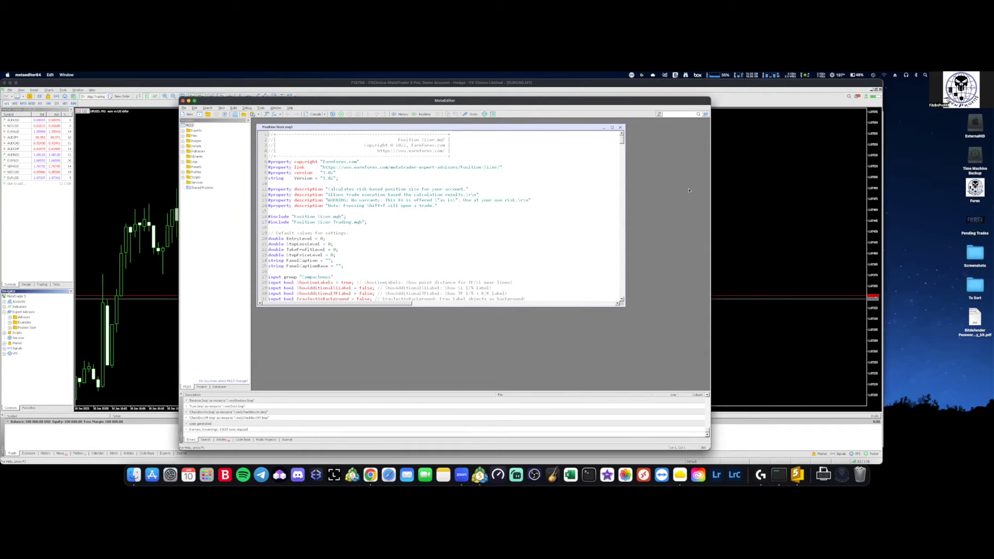
Switch back to MetaTrader 5 and expand the Position Sizer folder under Expert Advisors in the Navigator.
click(126, 334)
click(26, 327)
click(10, 327)
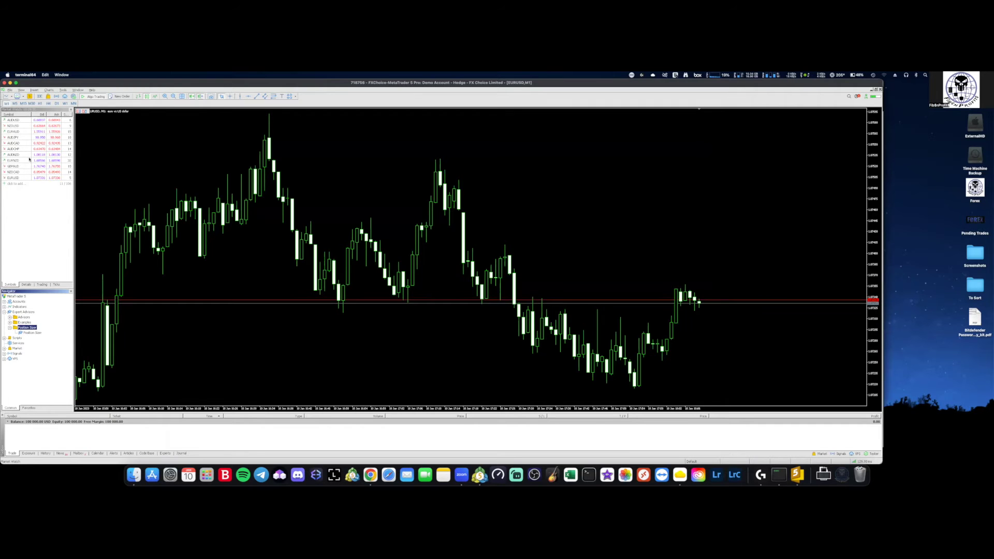
Reopen the data folder, inspect the compiled files in MQL5 > Experts > Position Sizer, and close the file explorer.
click(9, 90)
click(23, 137)
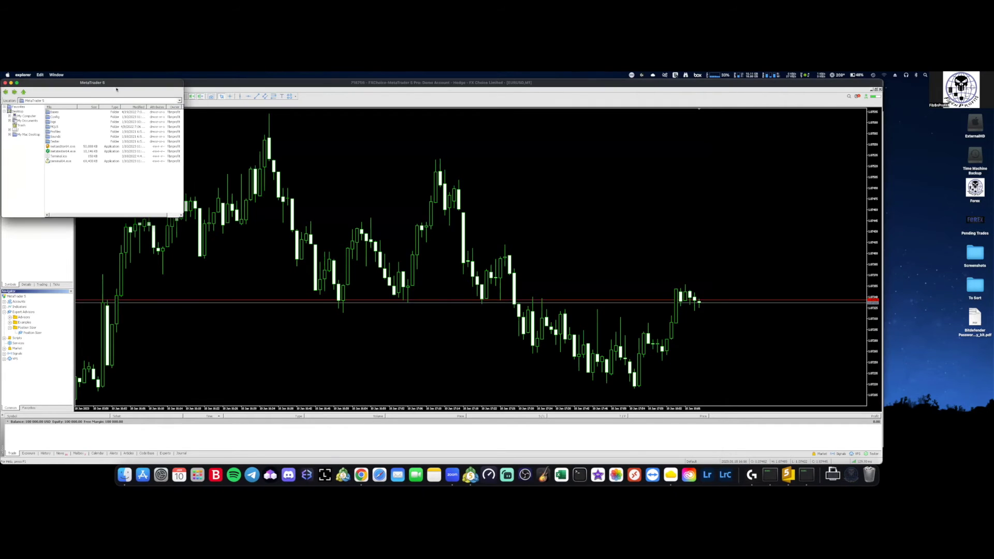
double_click(118, 126)
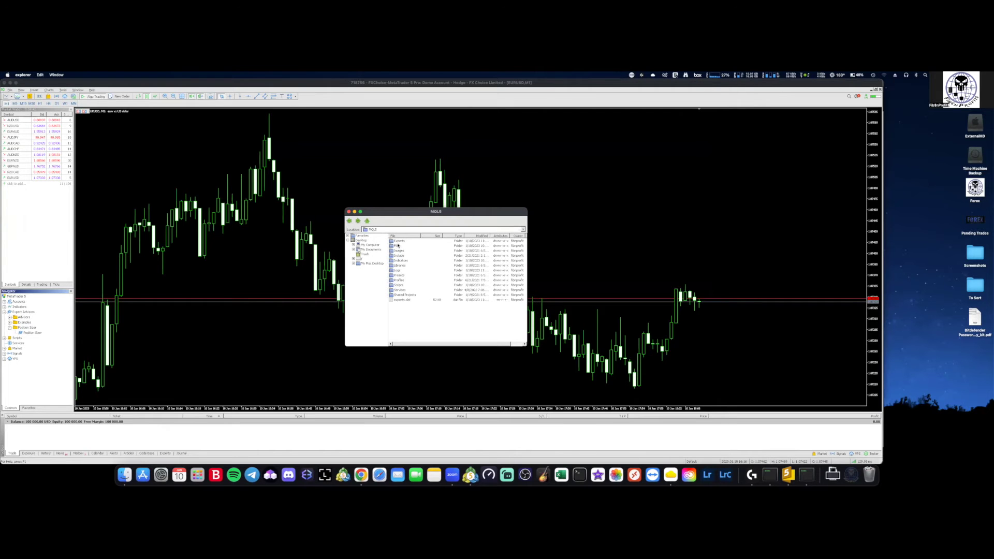
double_click(398, 241)
double_click(401, 251)
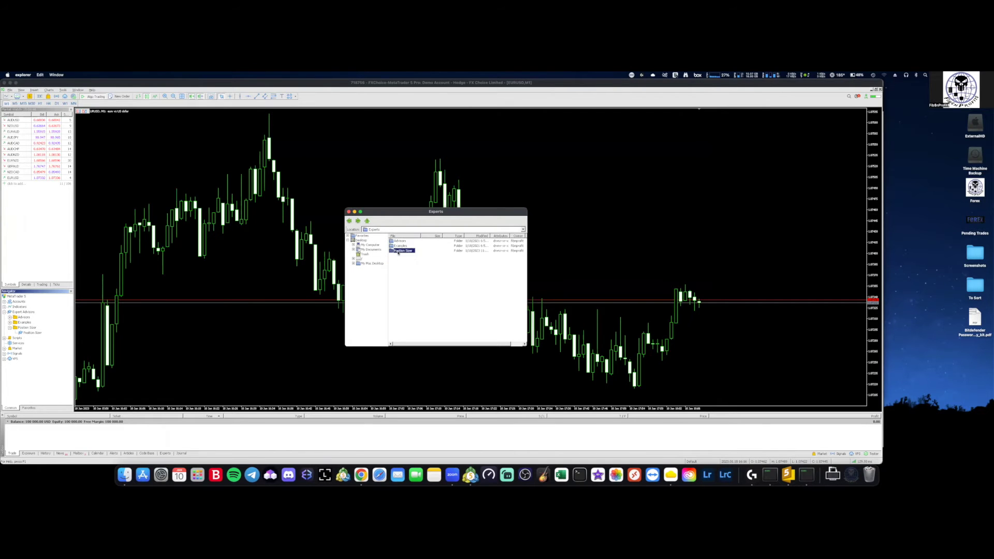
drag(432, 237, 441, 236)
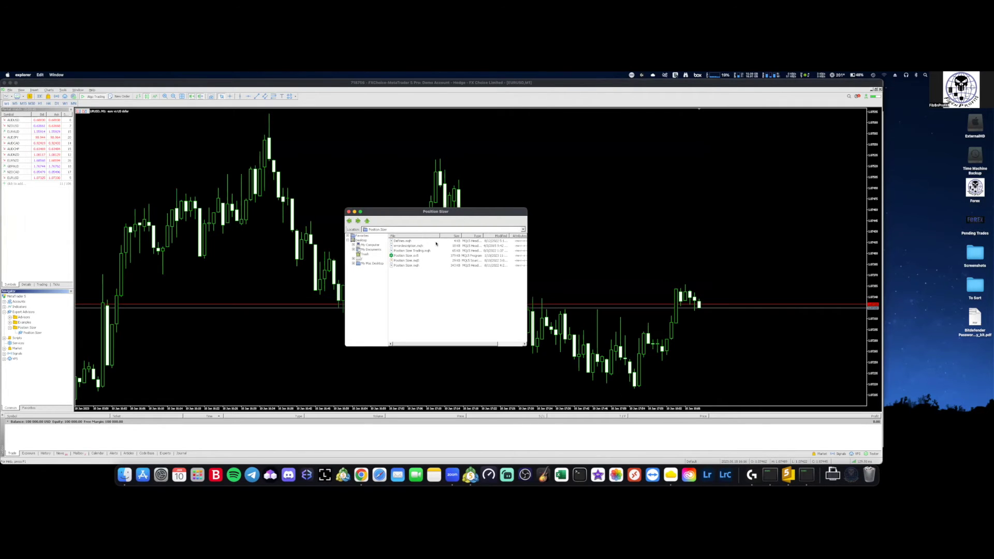
click(409, 261)
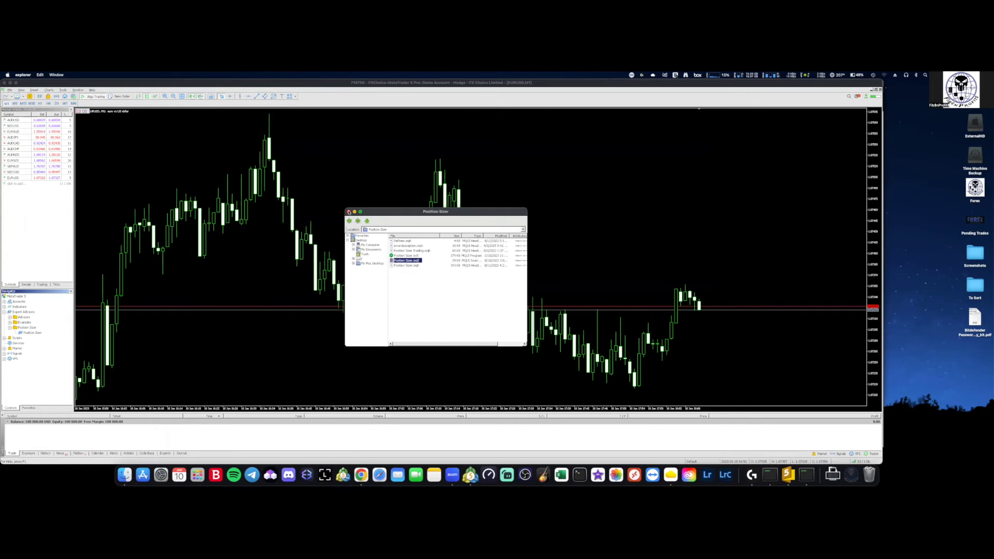
click(349, 212)
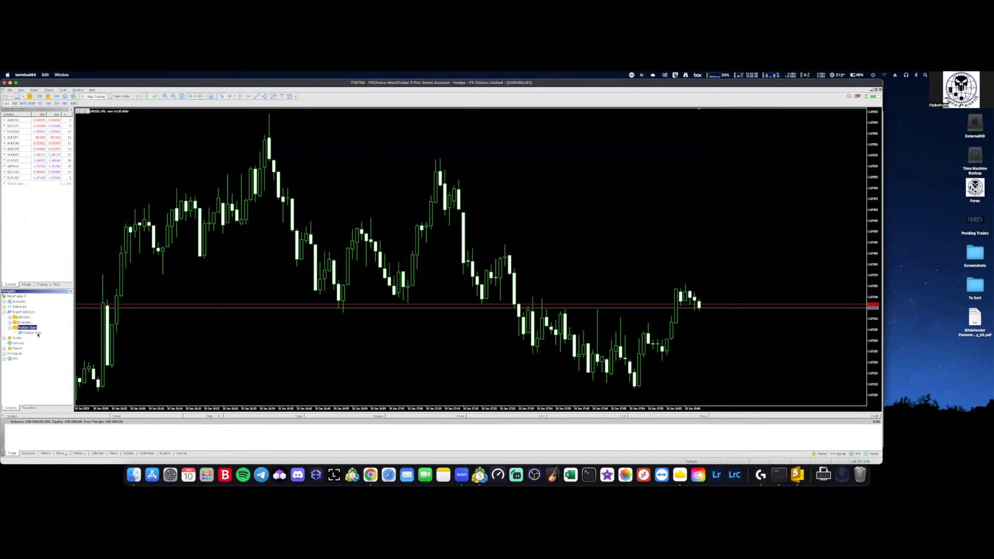
Open a new AUDUSD chart from the Market Watch list and close the EURUSD chart.
right_click(19, 120)
click(35, 130)
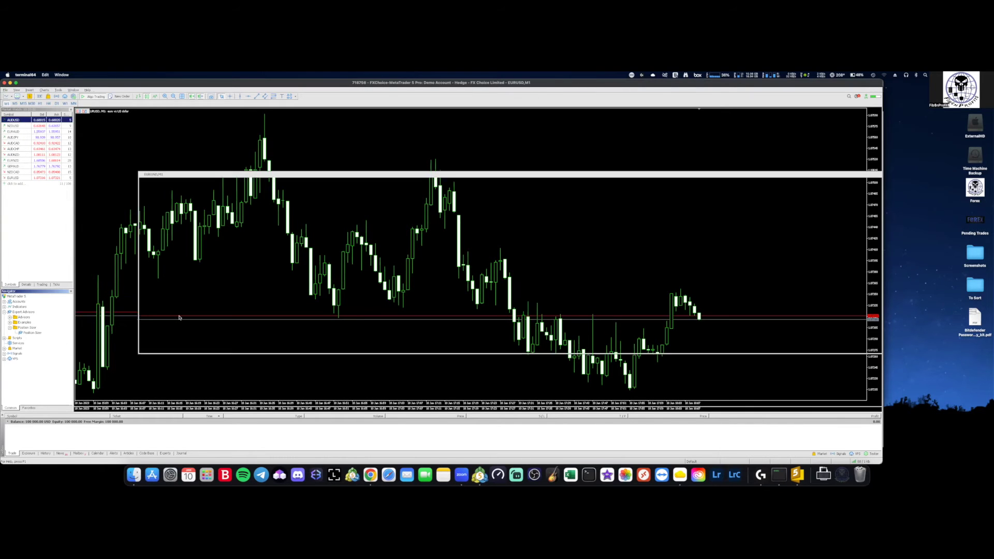
click(84, 410)
click(95, 435)
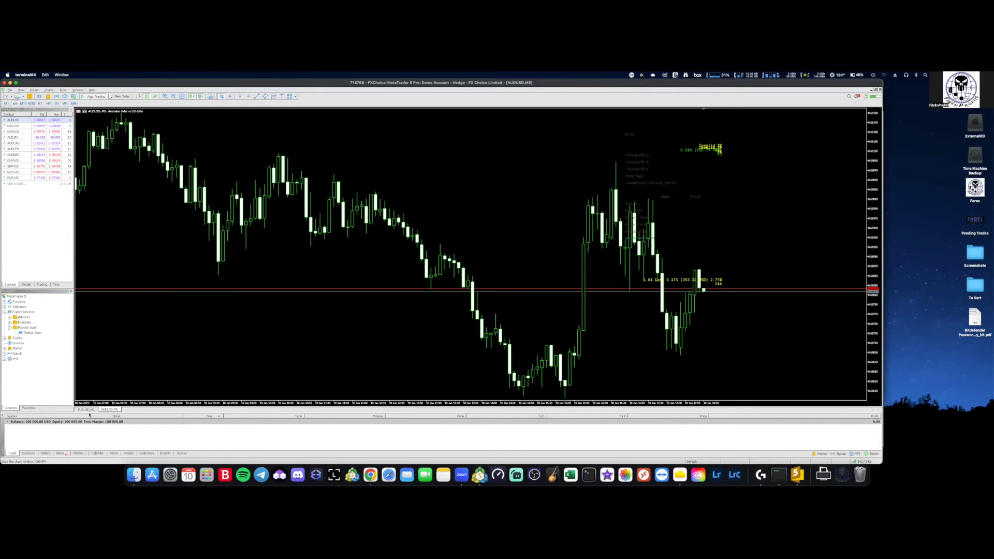
Attach the Position Sizer expert advisor to the AUDUSD chart and allow modification of Signals settings.
click(32, 333)
drag(38, 335, 210, 254)
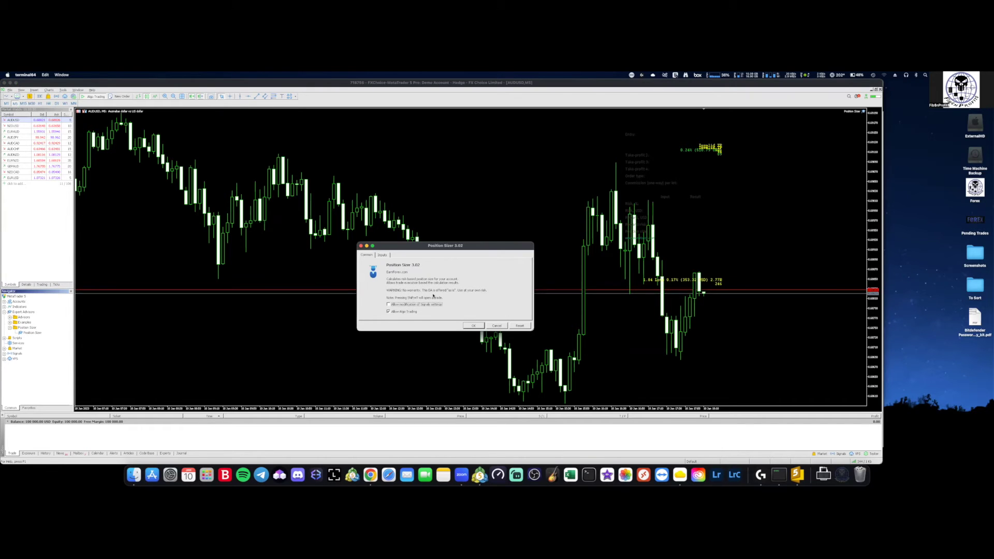
click(388, 312)
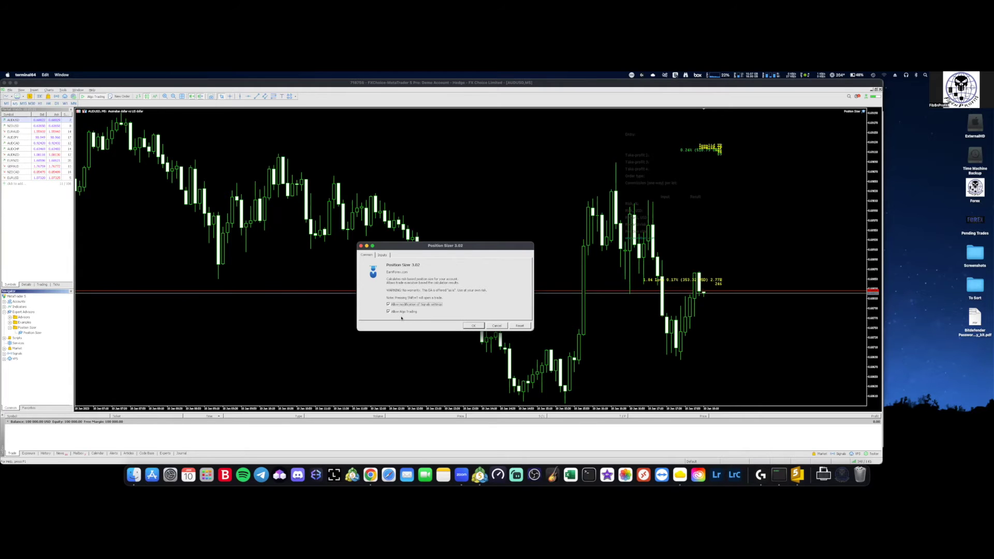
Enlarge the Position Sizer settings dialog and review its full list of input parameters.
click(383, 255)
drag(393, 246, 335, 225)
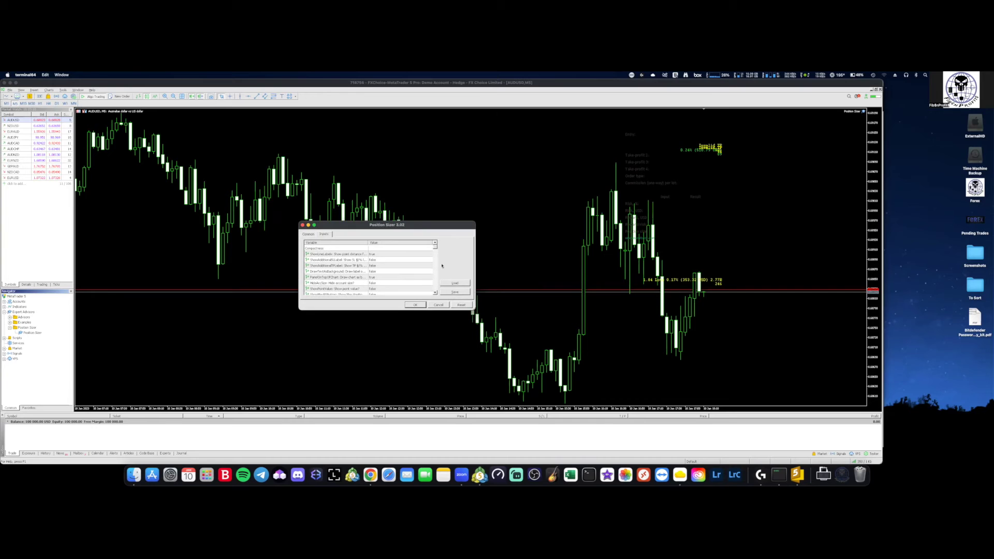
drag(475, 311, 591, 427)
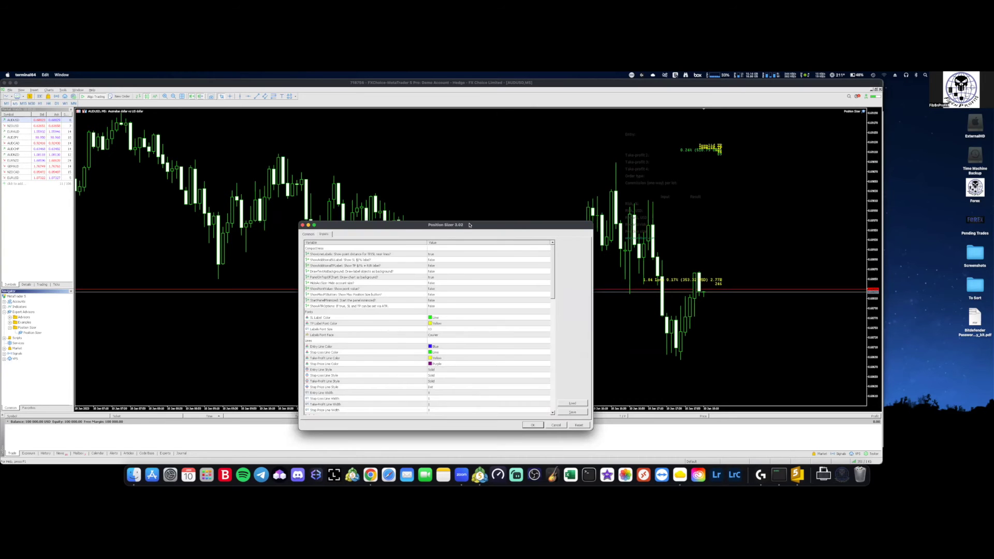
drag(512, 351, 521, 442)
scroll(361, 248, down, 10)
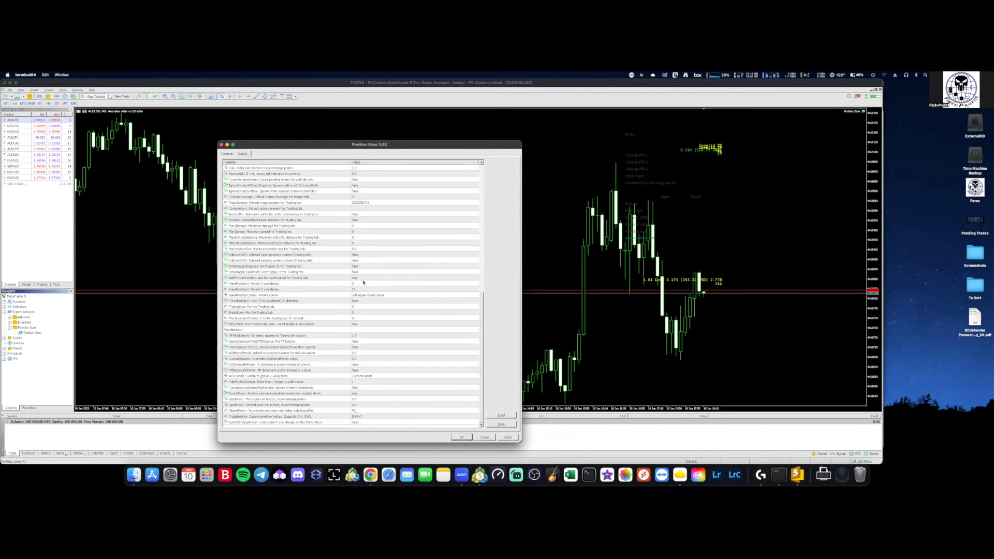
scroll(363, 282, up, 10)
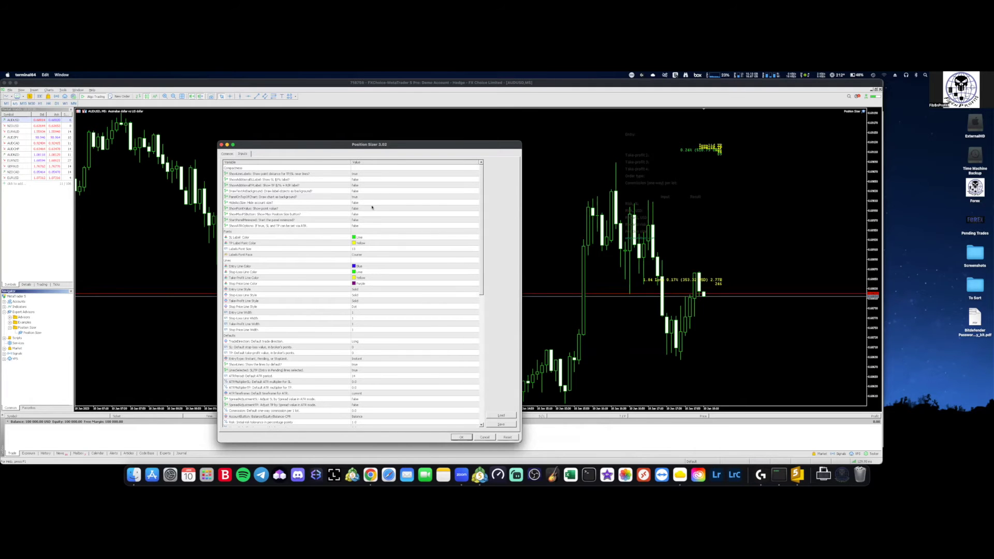
scroll(378, 233, down, 10)
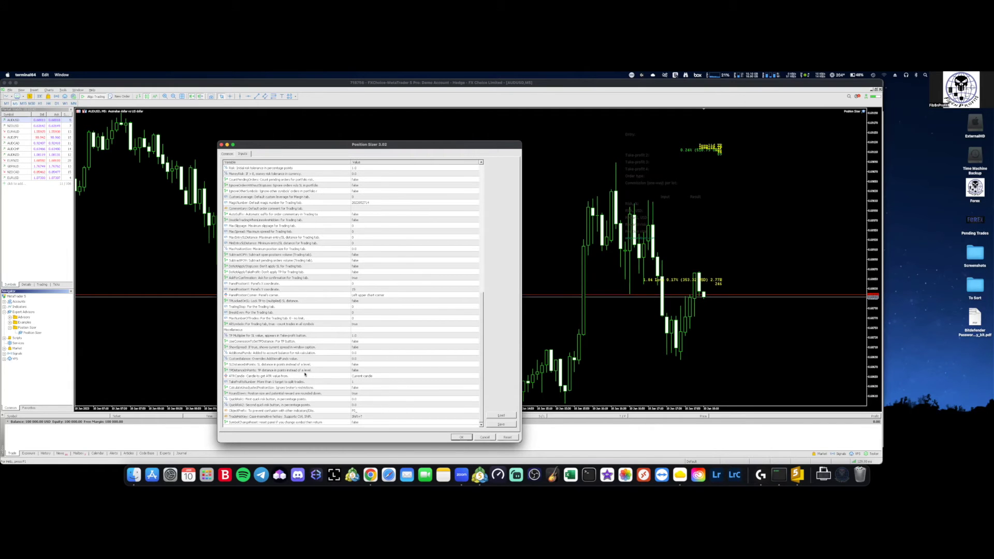
scroll(339, 348, up, 10)
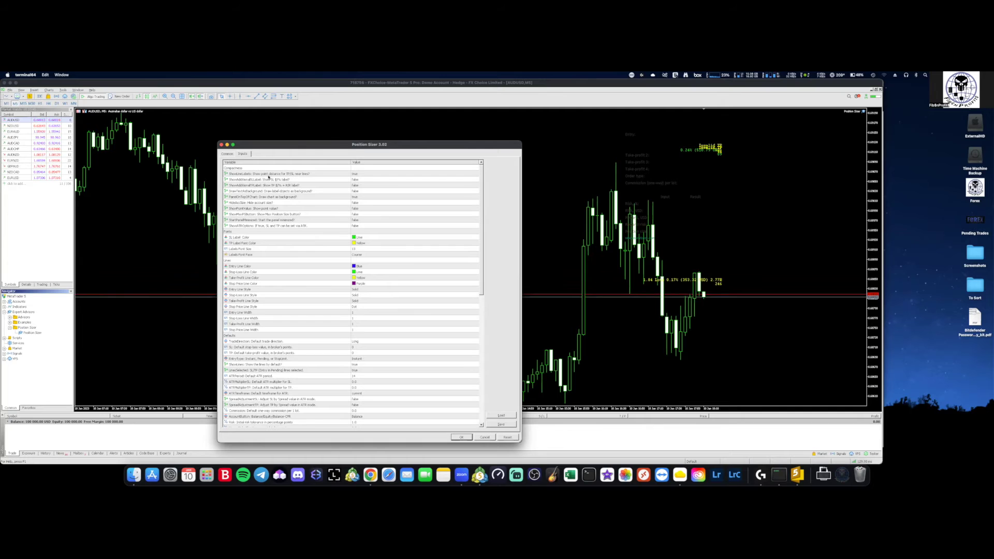
Set the ShowAdditionalSLLabel, ShowAdditionalTPLabel and ShowPointValue inputs to true.
double_click(360, 180)
double_click(361, 186)
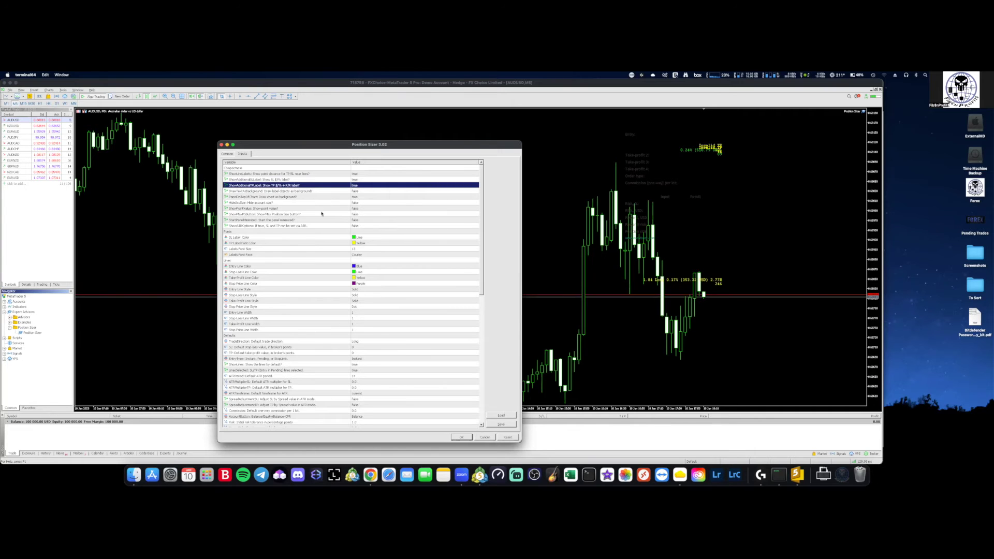
double_click(368, 208)
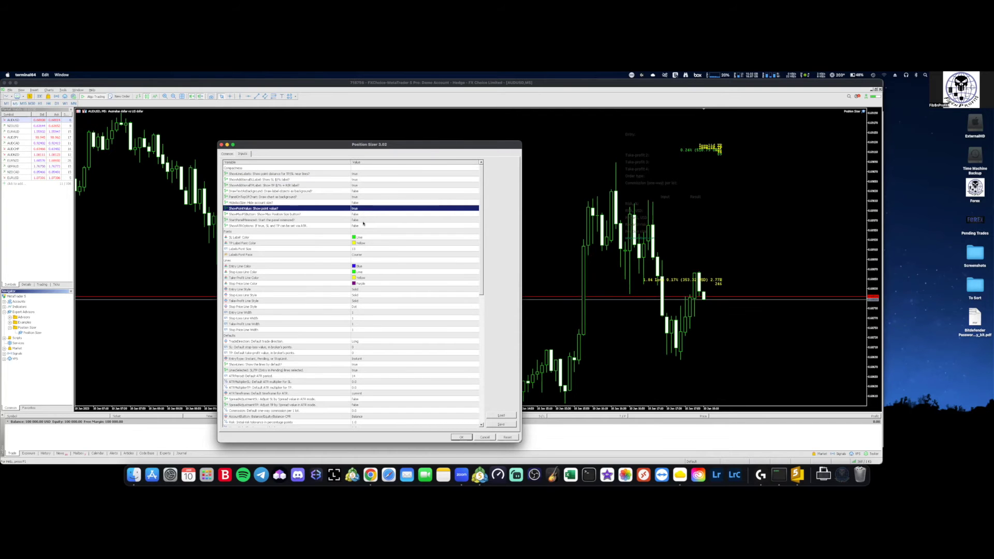
Set the Entry Line Style input to DashDot.
scroll(365, 225, down, 2)
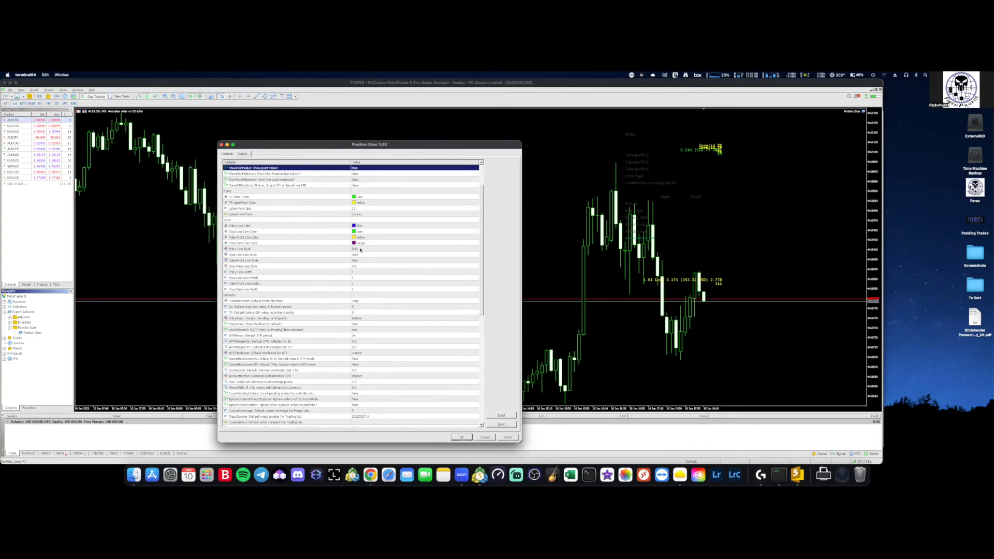
click(377, 249)
click(377, 249)
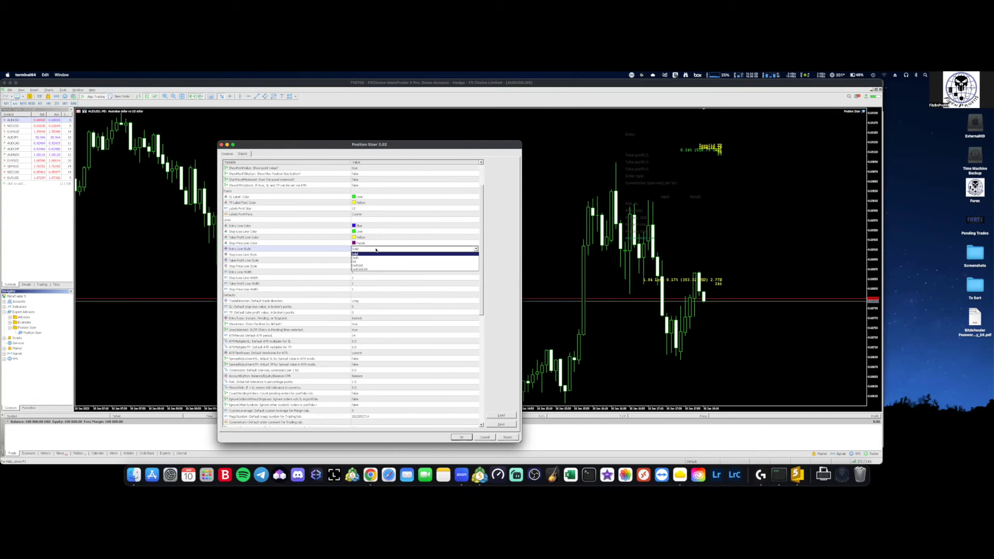
click(372, 265)
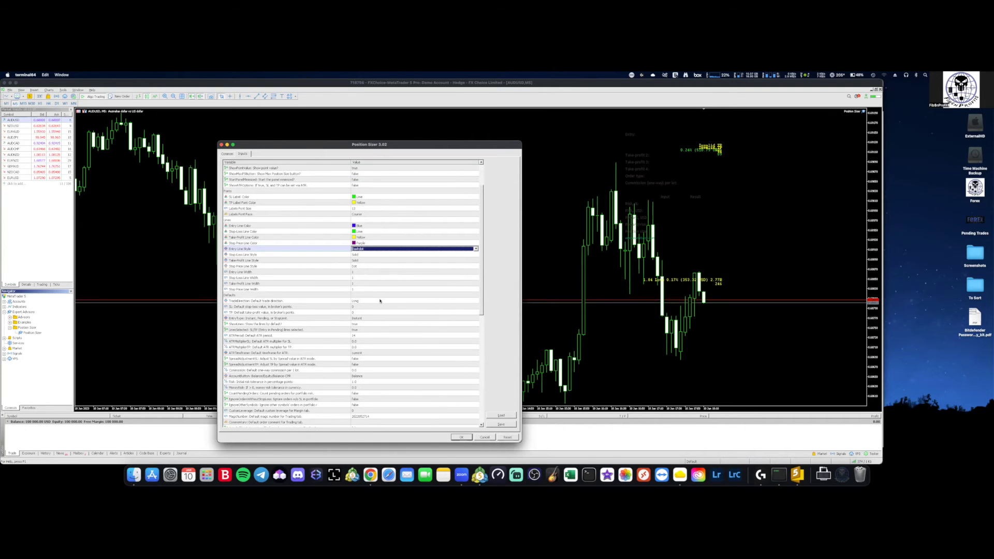
Open the default stop-loss value for editing and set the default take-profit value to 10 broker's points.
scroll(376, 303, down, 1)
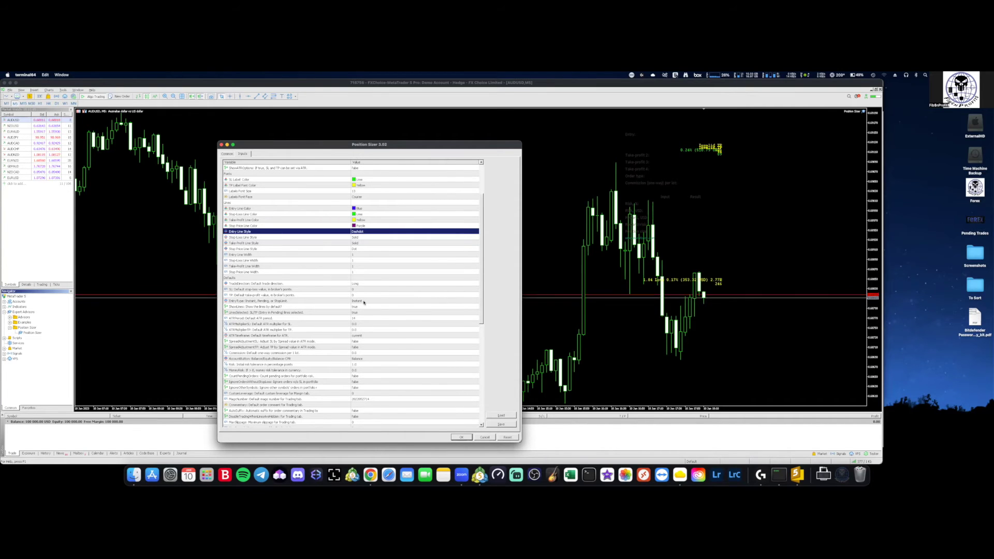
double_click(361, 289)
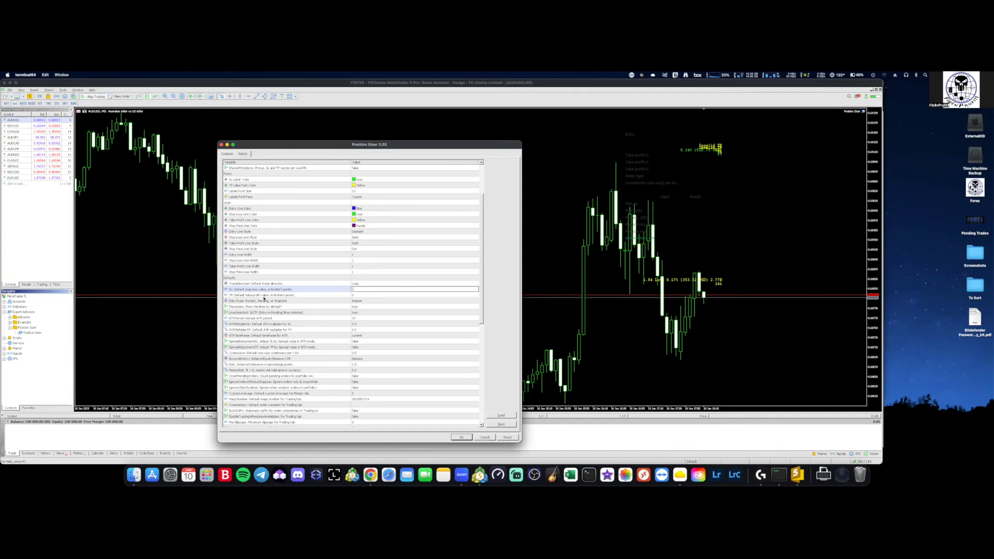
double_click(373, 295)
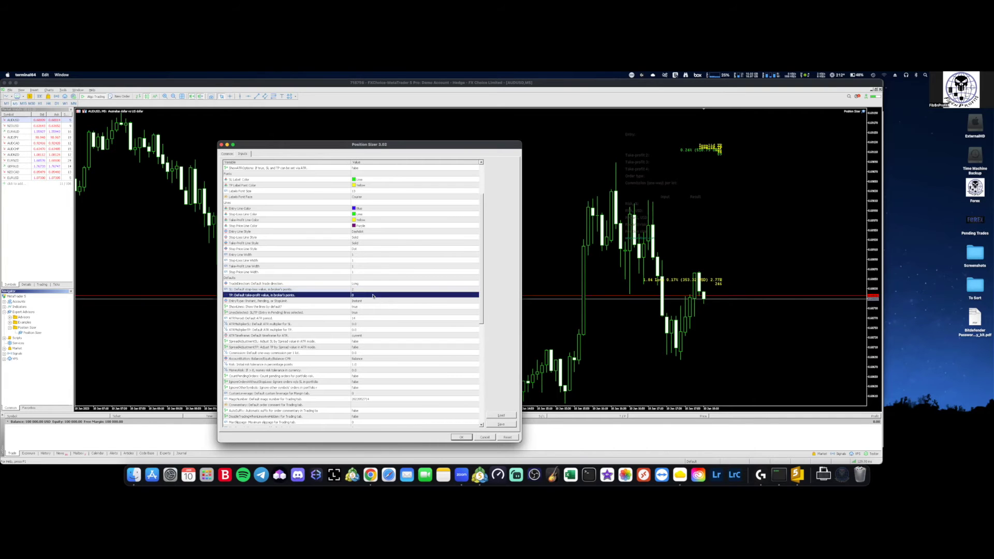
text(10)
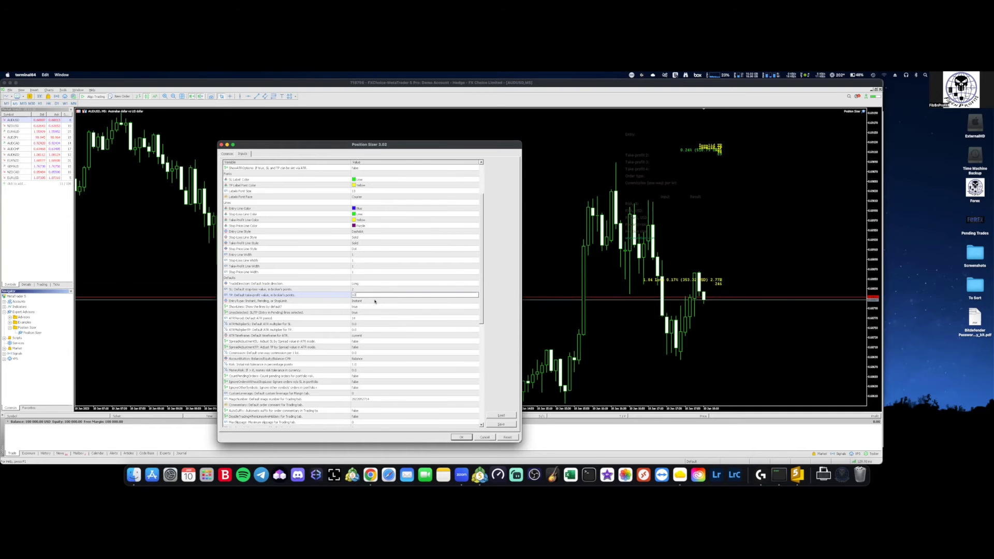
Set the default EntryType input to Pending.
click(286, 302)
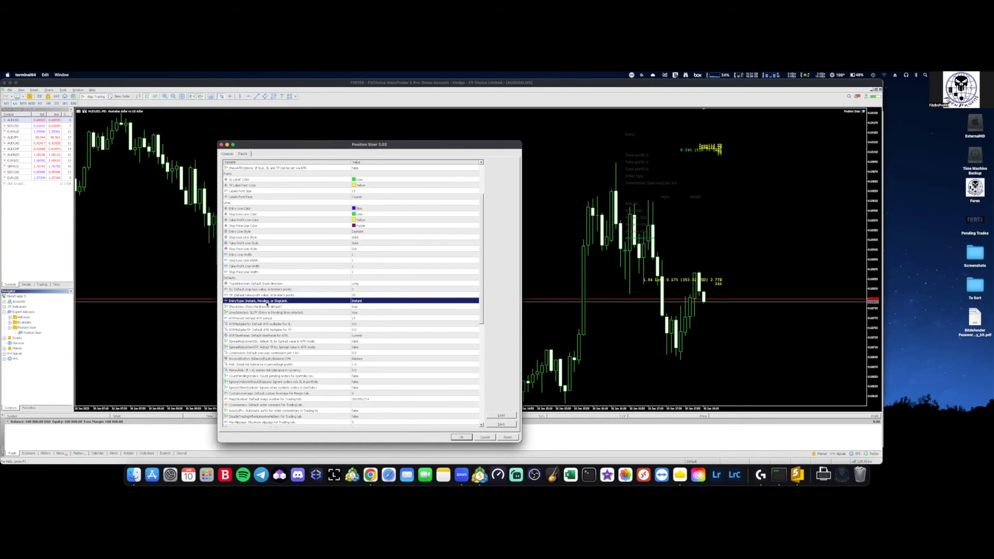
click(364, 302)
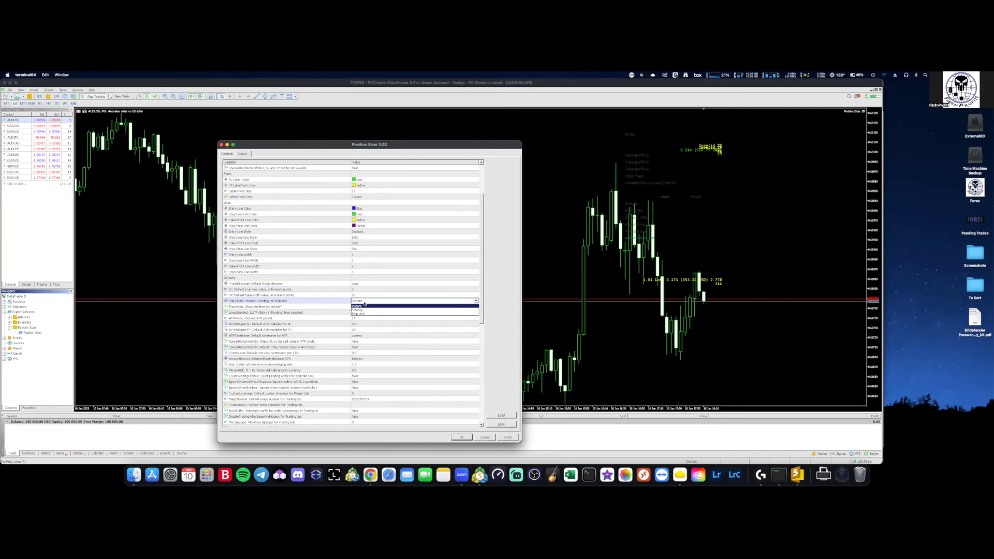
click(364, 310)
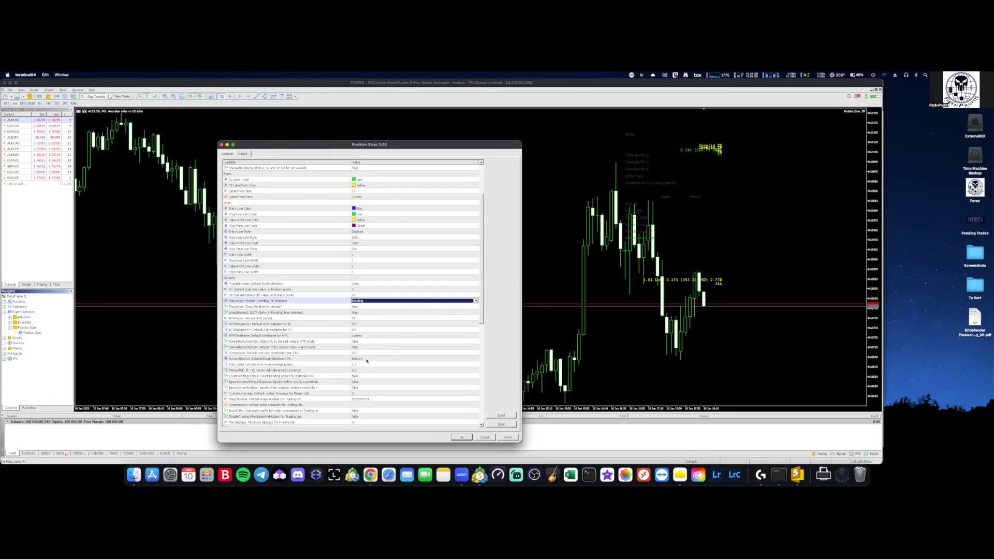
Set the initial risk tolerance (Risk input) to 0.25 percentage points.
double_click(379, 365)
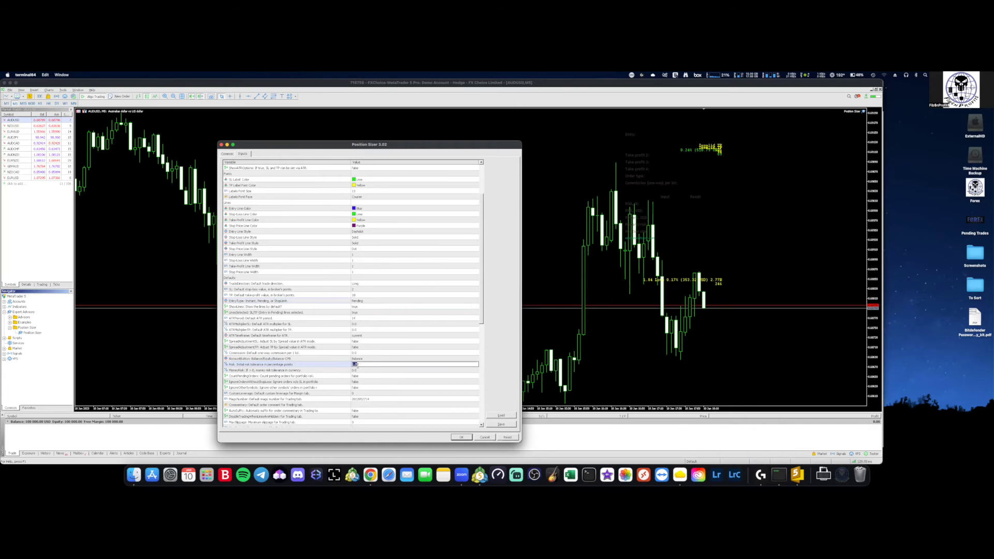
text(0.25)
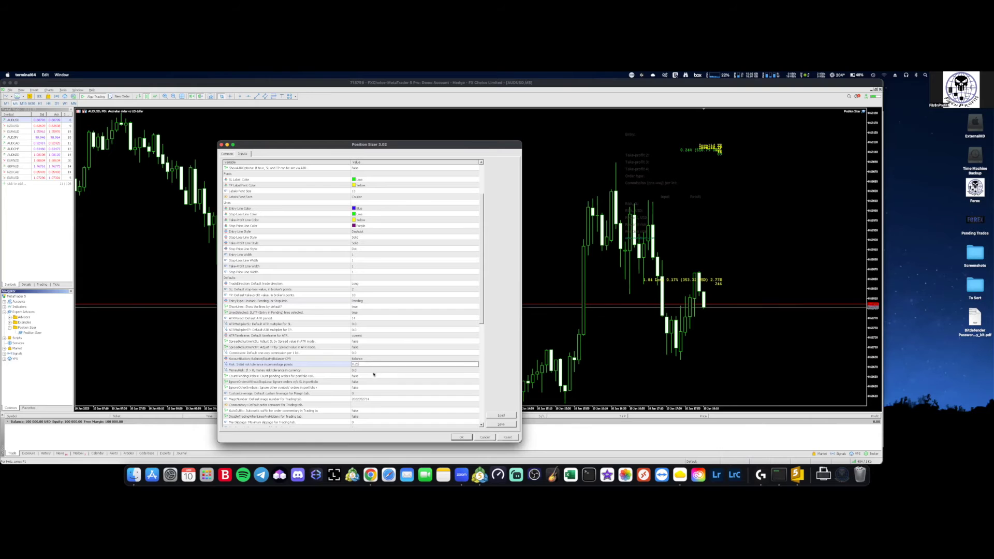
scroll(357, 373, down, 1)
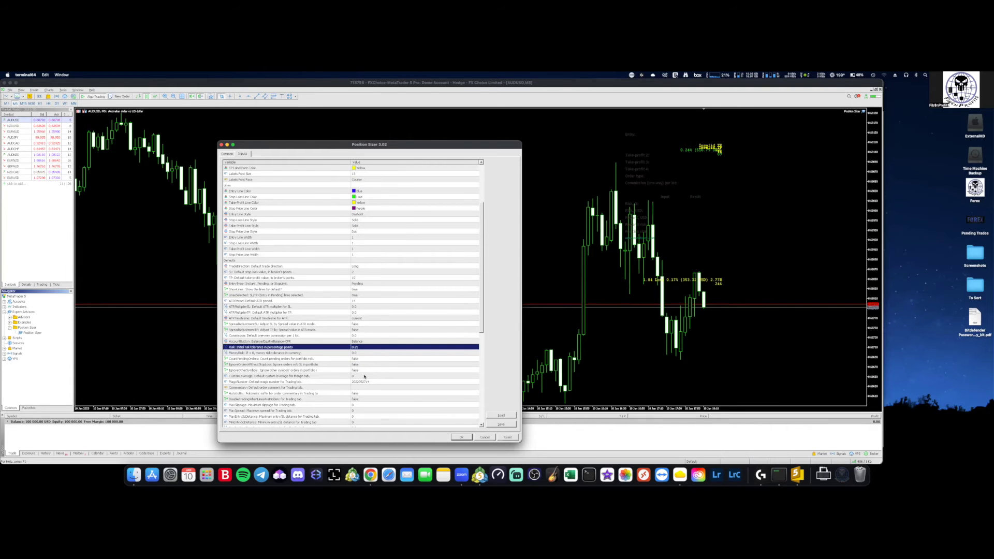
Set the ShowSpread input to true and TakeProfitsNumber to 4.
scroll(362, 367, down, 3)
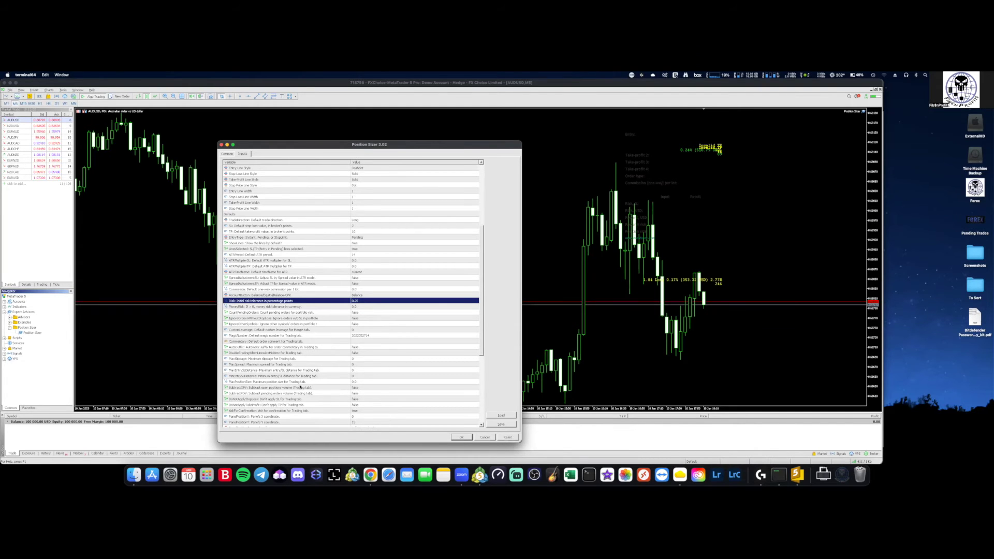
scroll(300, 386, down, 2)
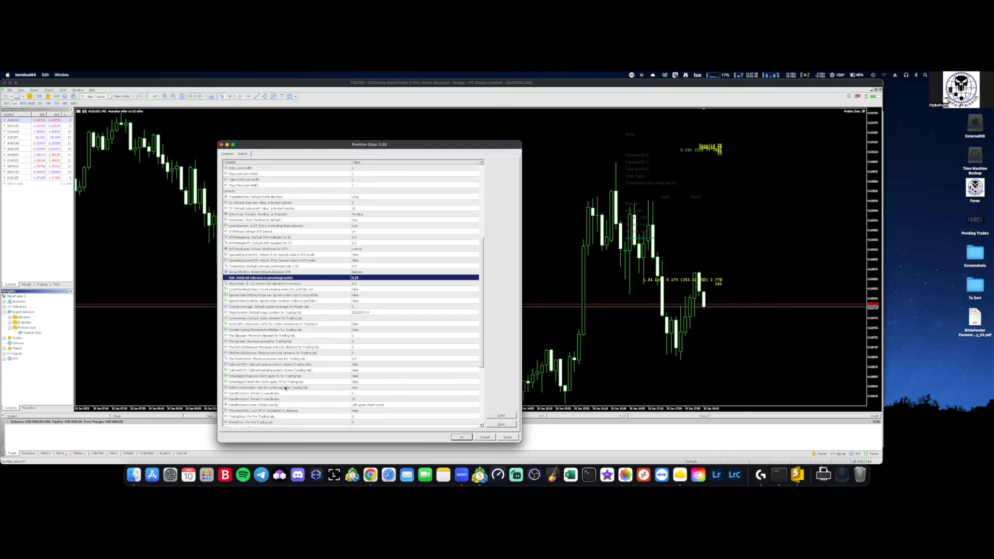
scroll(356, 388, down, 3)
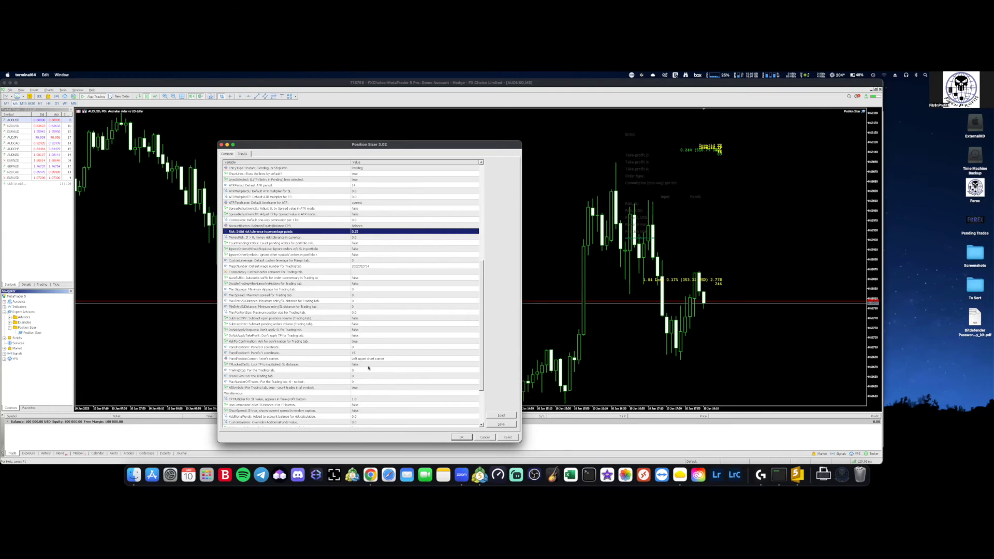
scroll(369, 368, down, 5)
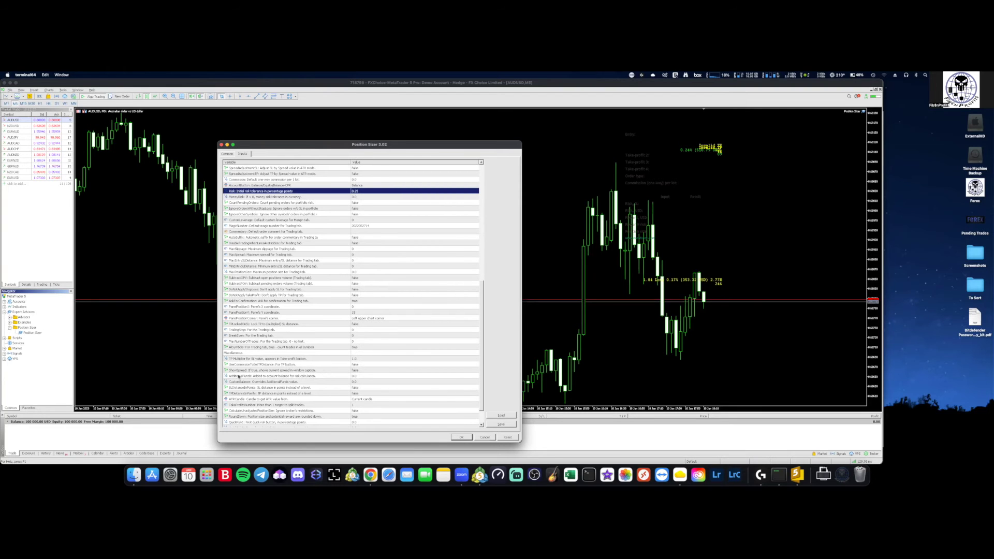
click(358, 370)
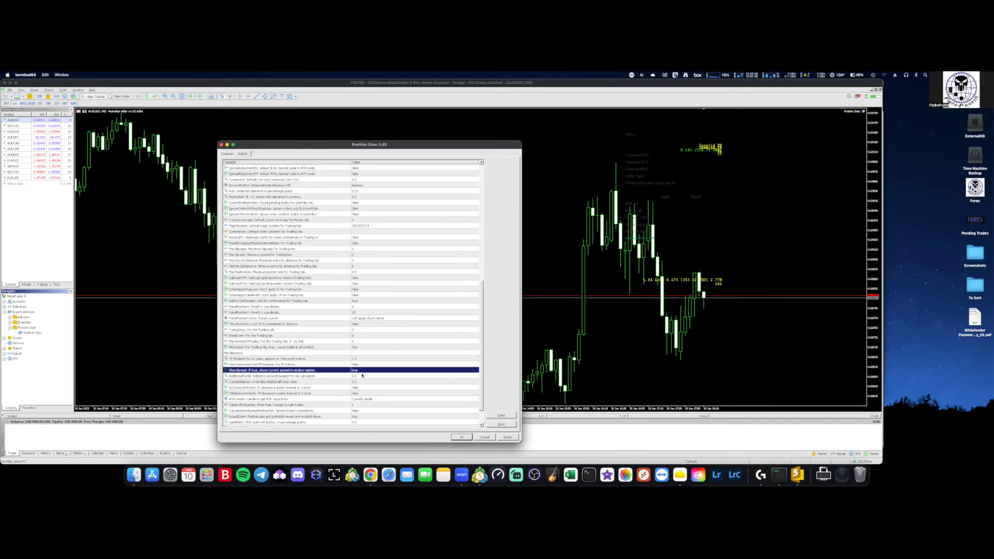
double_click(363, 405)
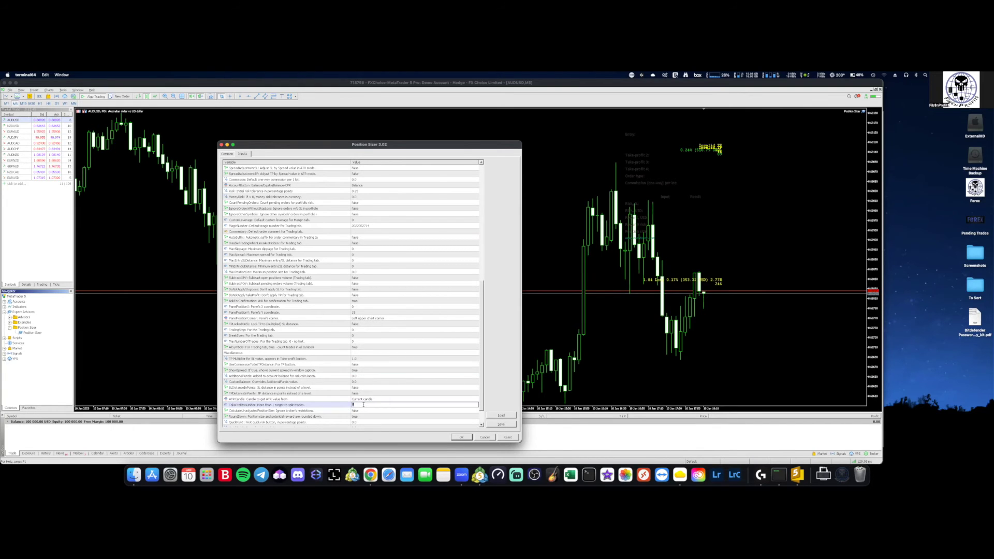
text(4)
key(Return)
Set the first quick risk button to 0.13 and the second to 0.25 percentage points.
scroll(387, 394, down, 2)
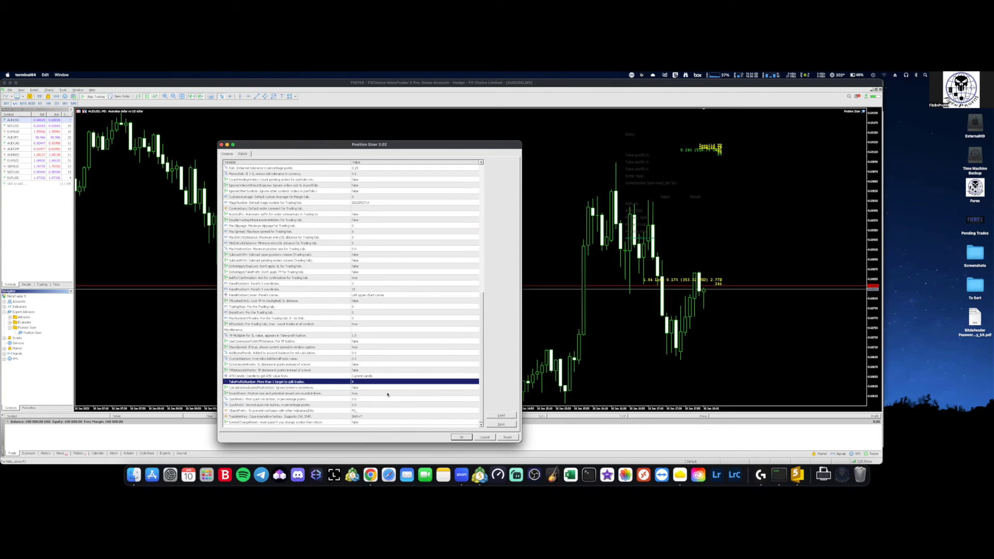
double_click(381, 400)
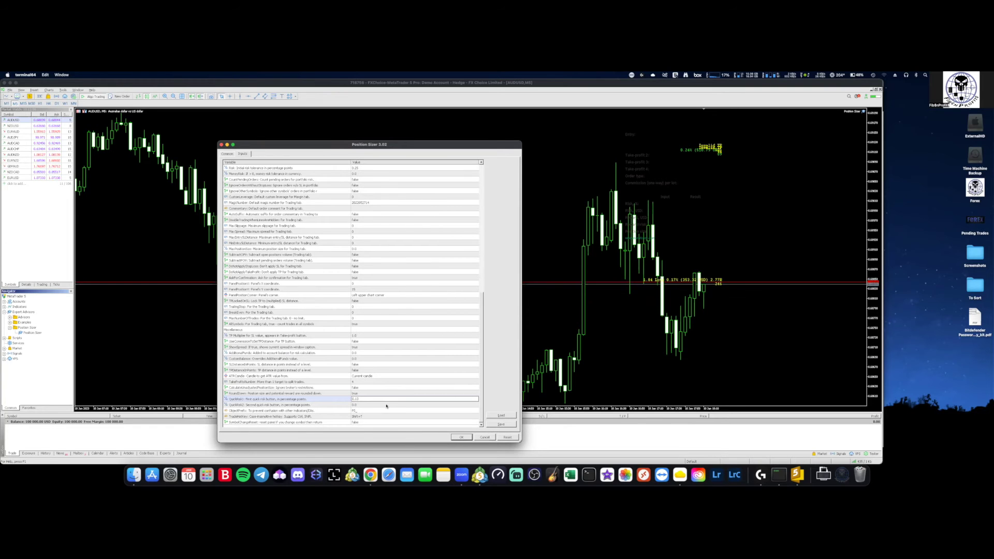
click(368, 405)
double_click(368, 405)
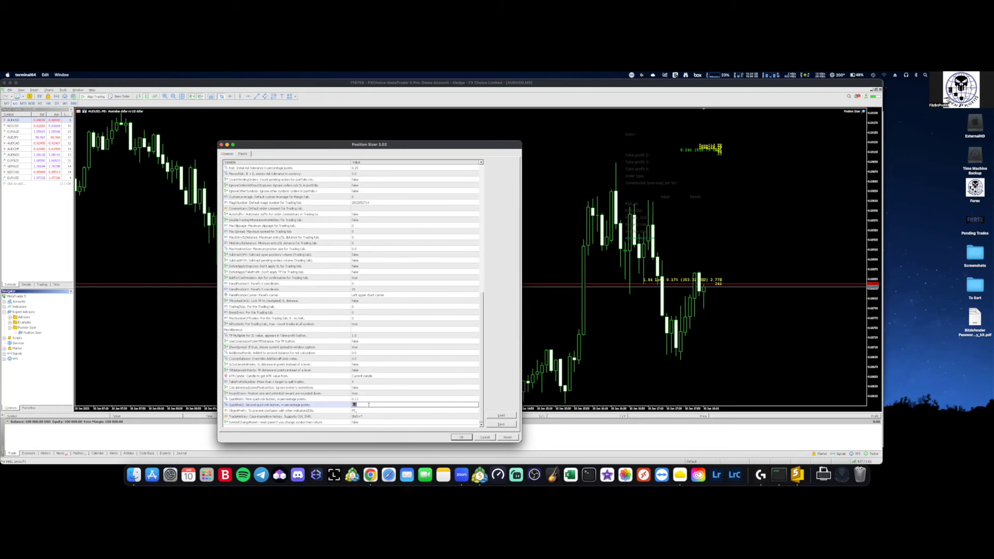
text(0.25)
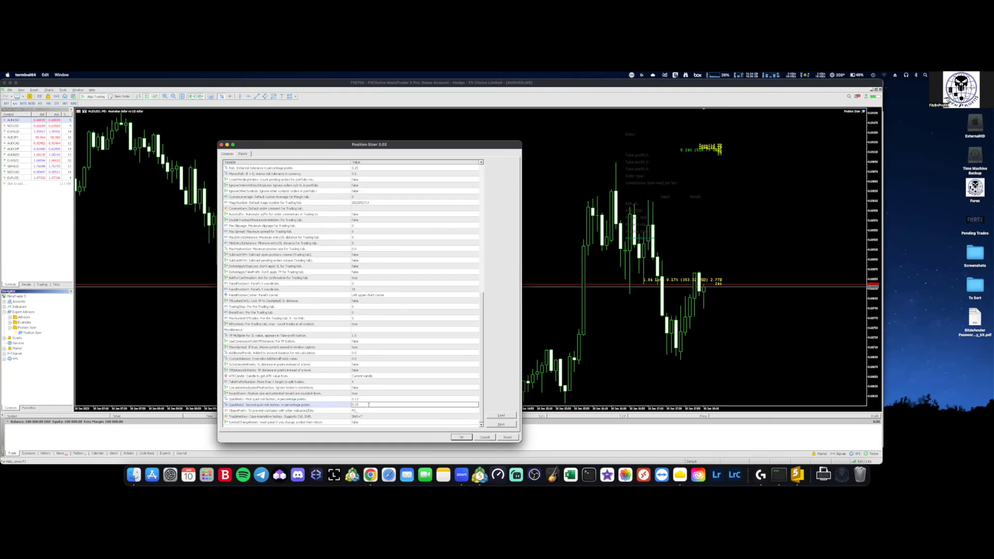
Change the TradeHotKey input to Shift+Z.
double_click(365, 416)
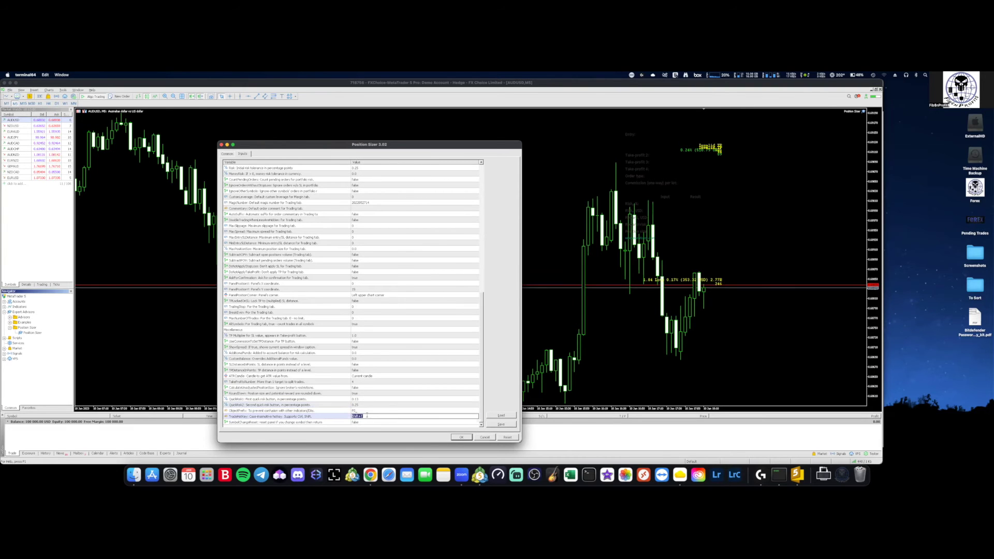
click(367, 415)
key(BackSpace)
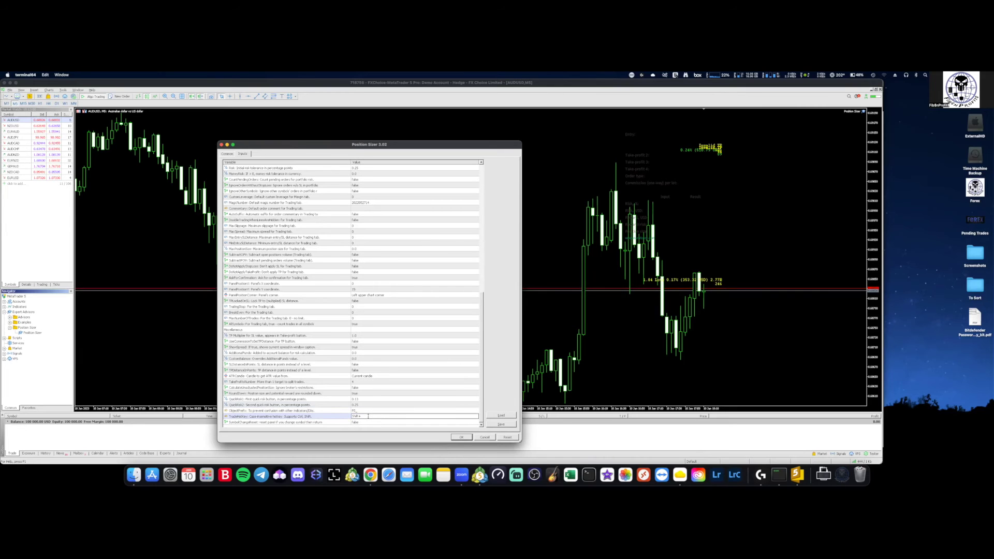
text(Z)
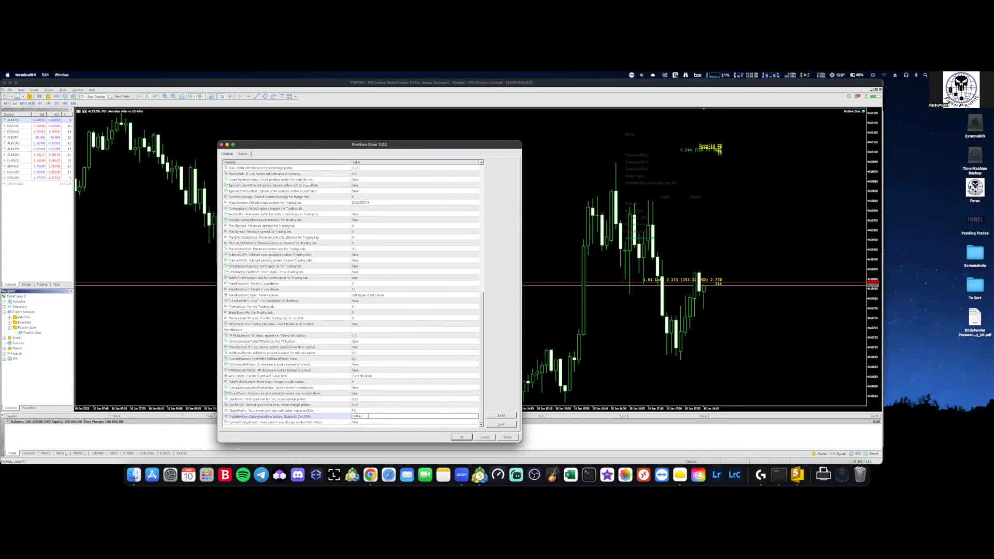
key(Return)
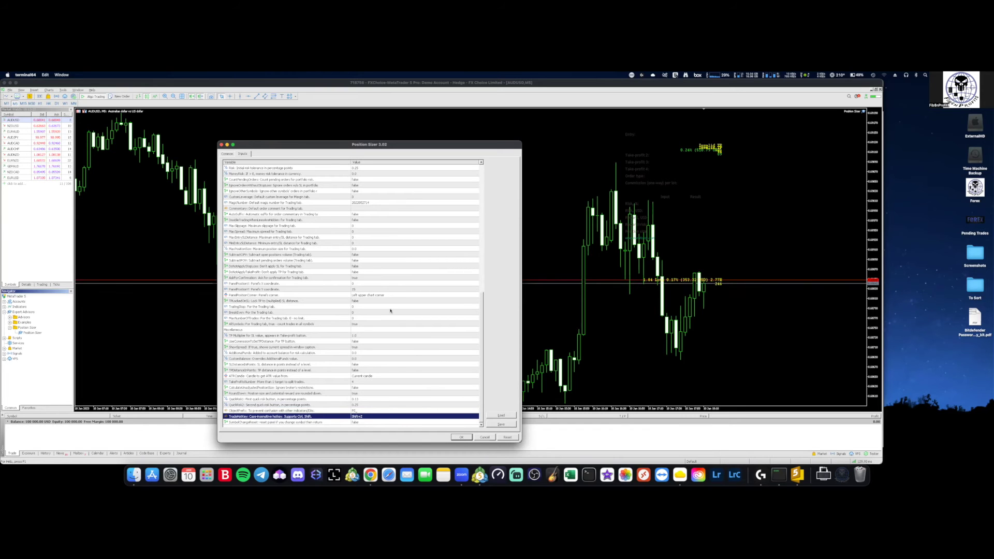
Save the inputs as a preset file named PSC and apply the settings to the chart.
click(508, 426)
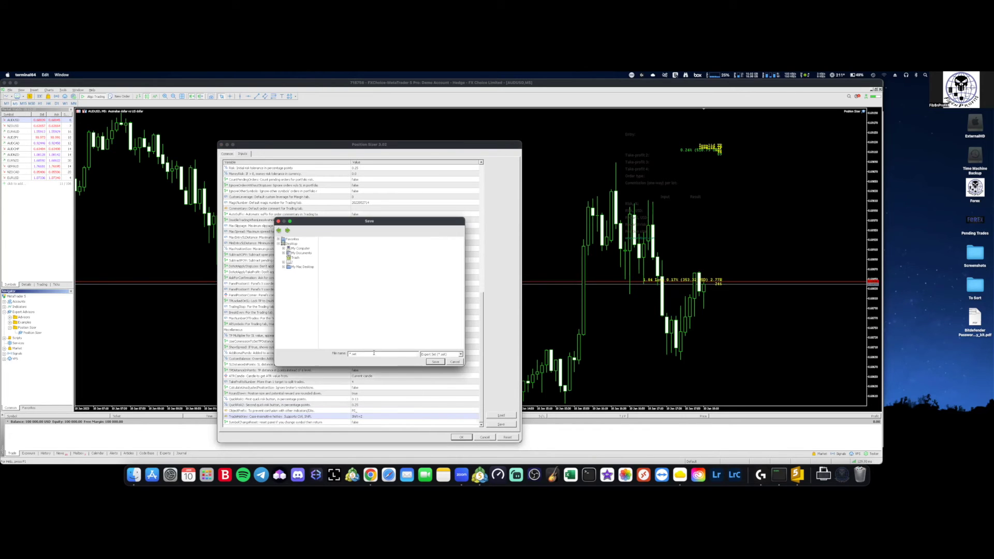
text(PSC)
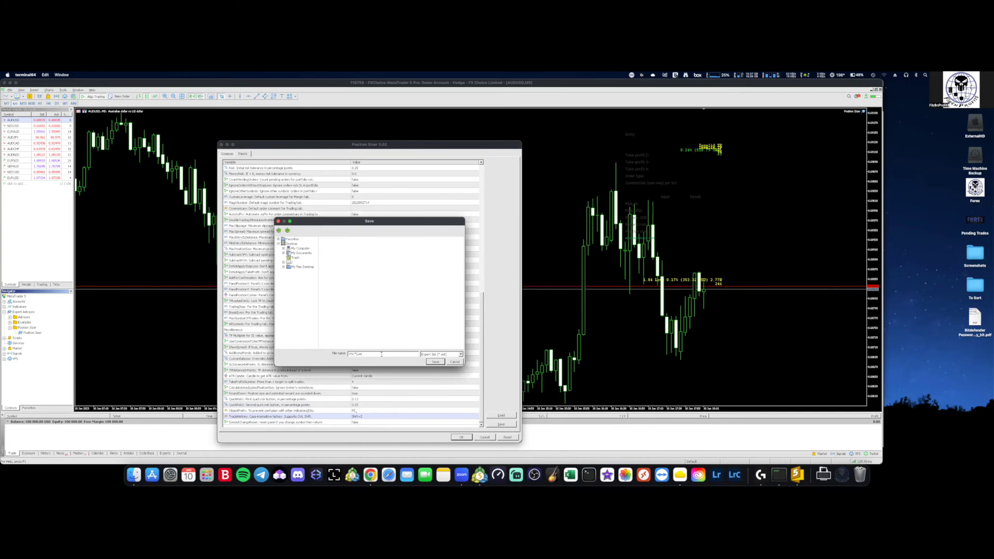
click(435, 362)
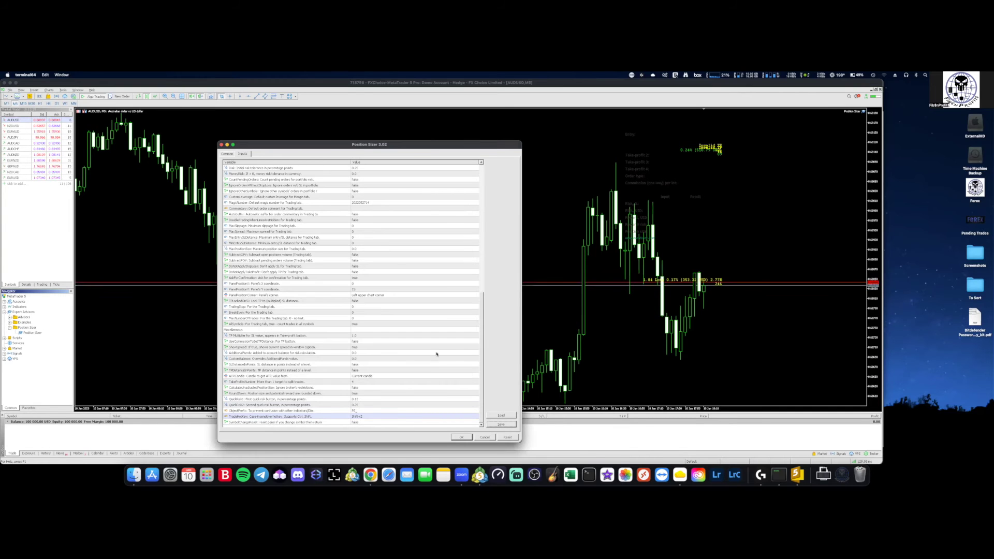
click(462, 437)
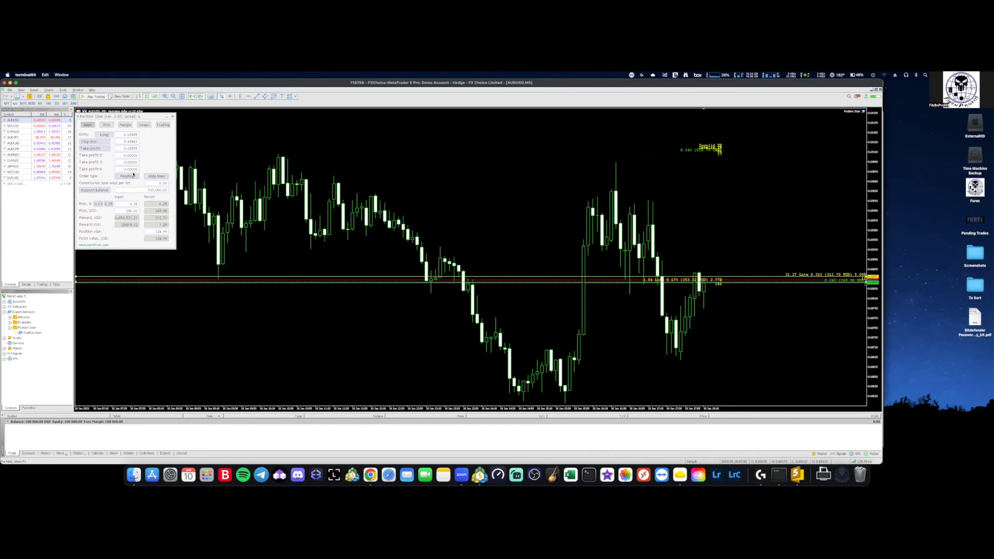
Move the Position Sizer panel slightly away from the chart corner and switch the AUDUSD chart from M5 to M30.
drag(128, 118, 134, 134)
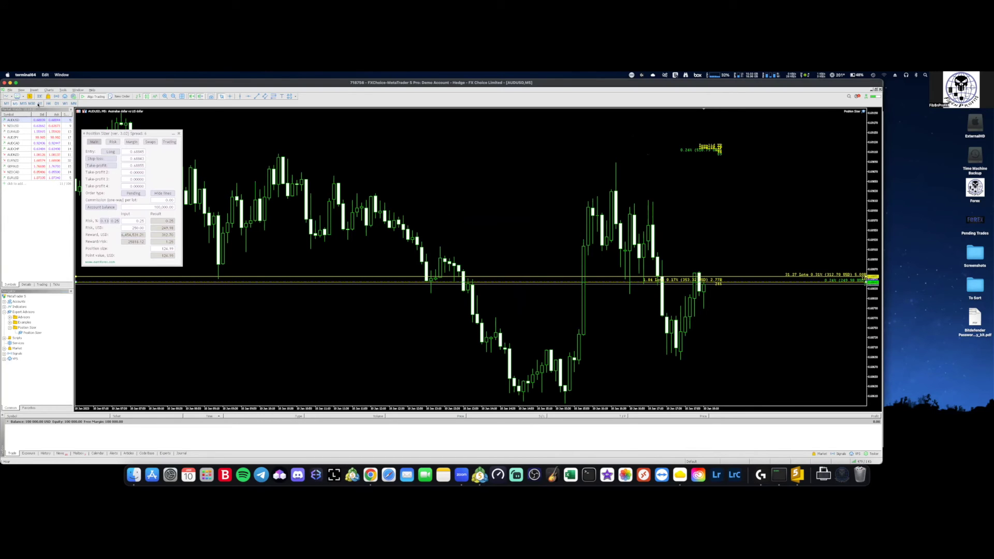
click(39, 103)
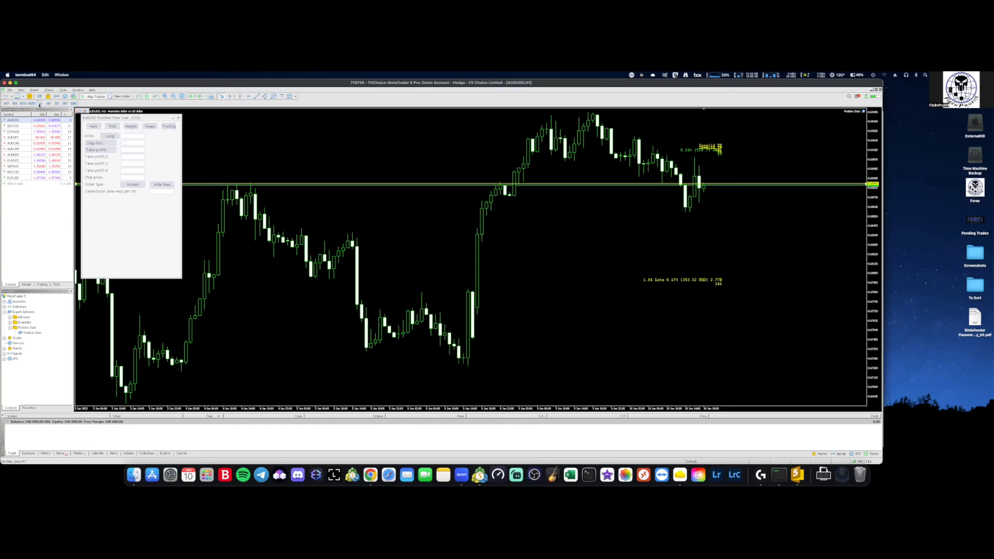
click(32, 104)
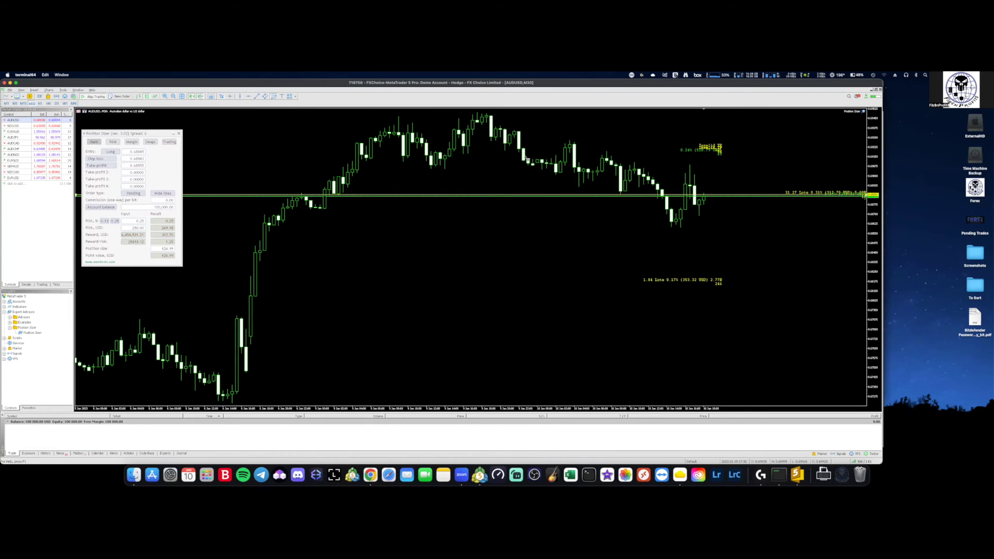
right_click(267, 120)
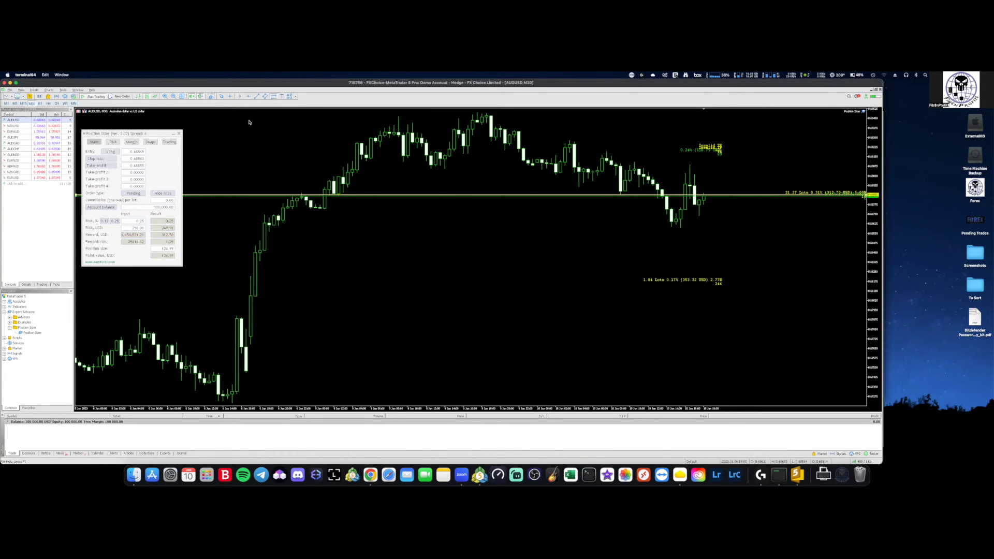
right_click(249, 121)
click(212, 162)
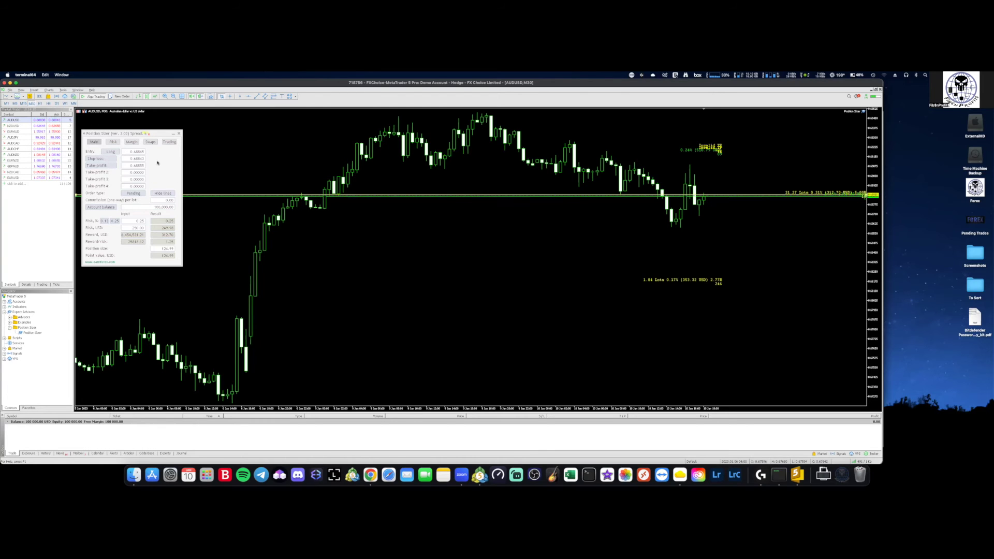
Move the stop-loss line above the current price and cycle the order type through Stop Limit back to Pending.
drag(598, 195, 598, 176)
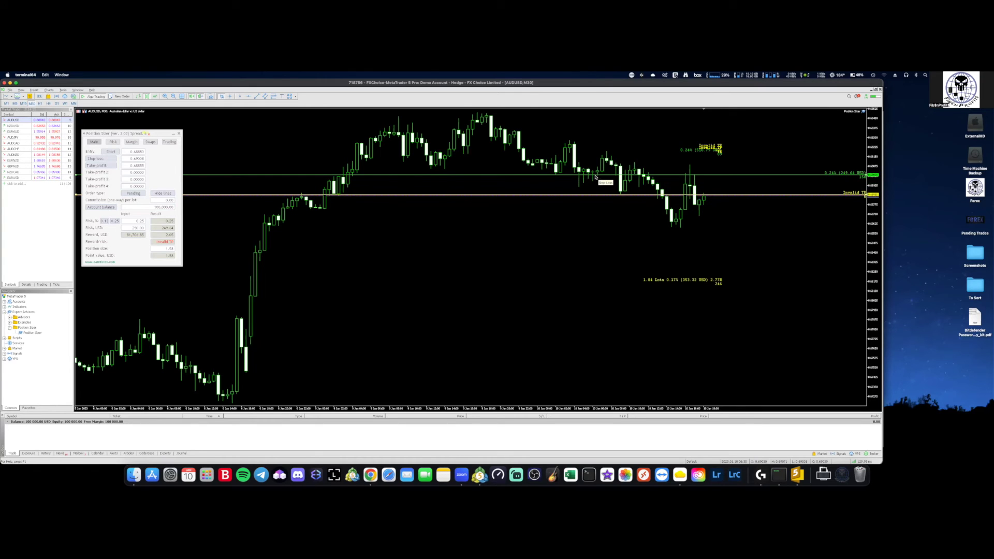
drag(572, 175, 572, 164)
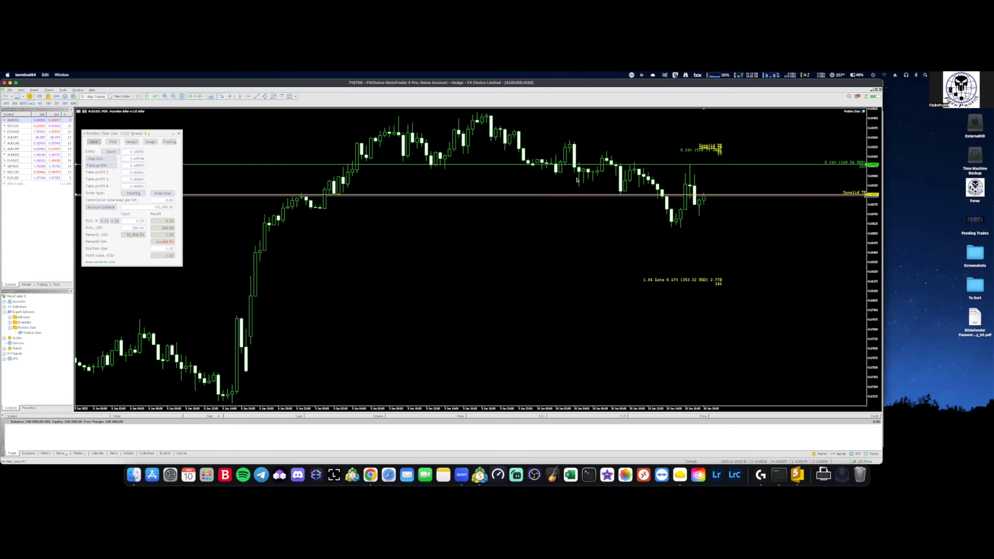
click(135, 193)
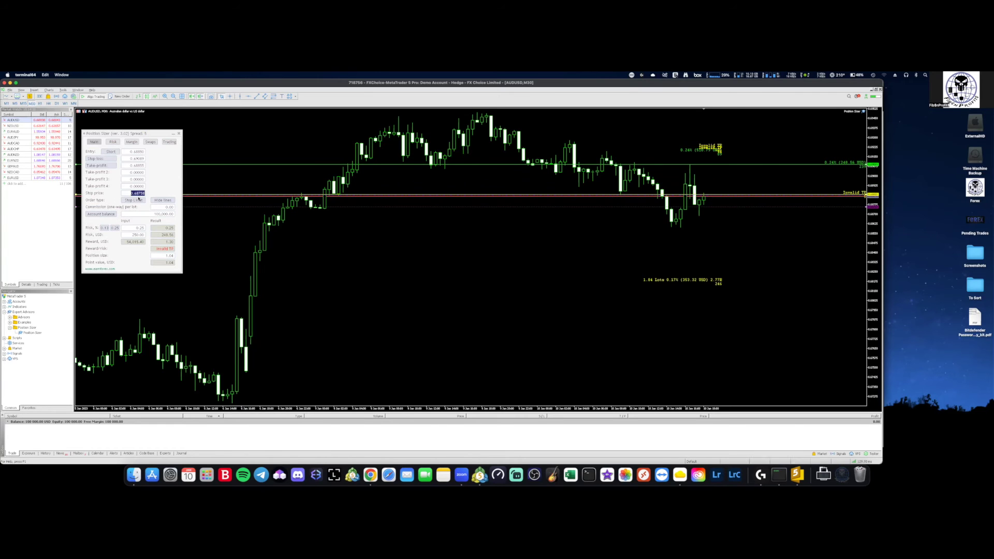
click(137, 200)
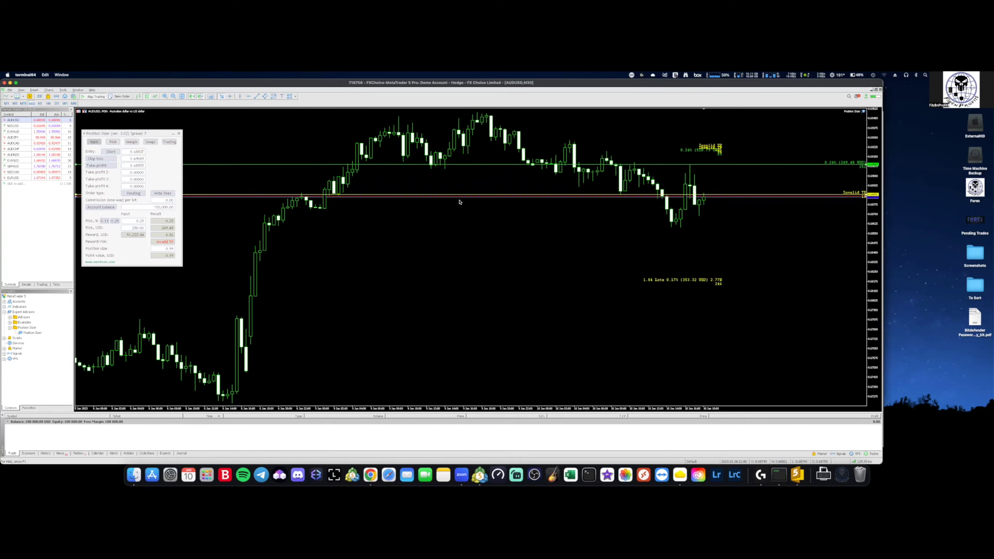
Move the stop-loss line to the highest swing high on the chart and raise the pending entry line to just below it.
drag(459, 199, 476, 177)
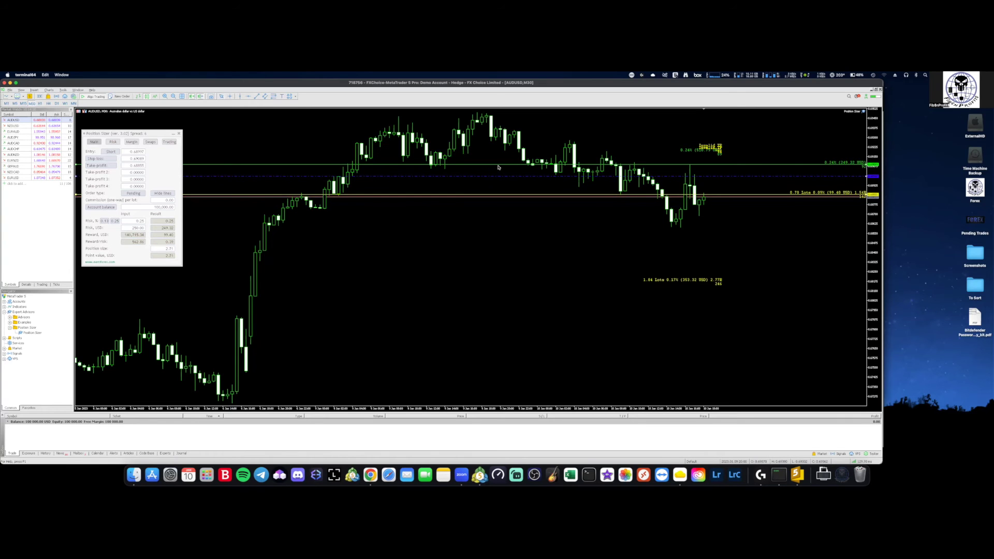
drag(504, 163, 481, 114)
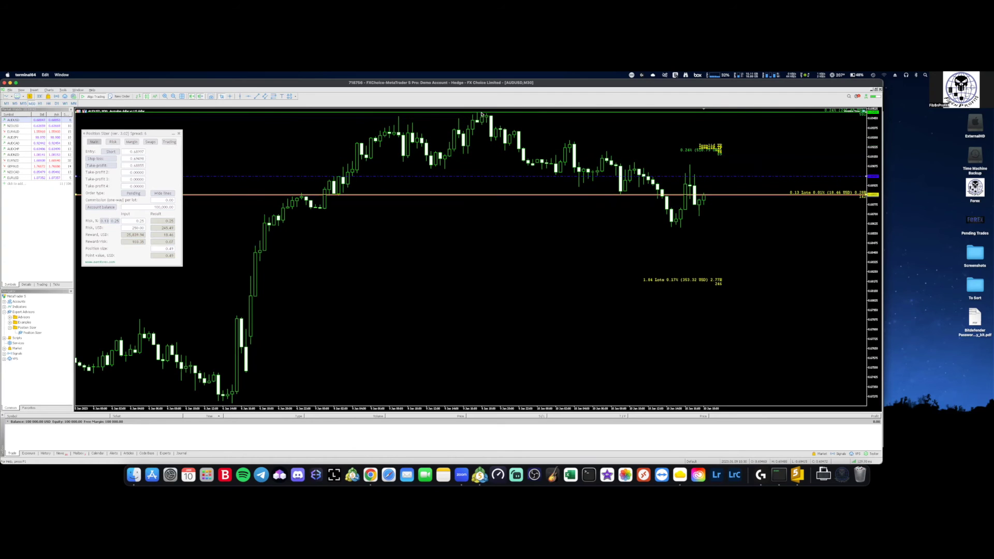
drag(476, 177, 548, 138)
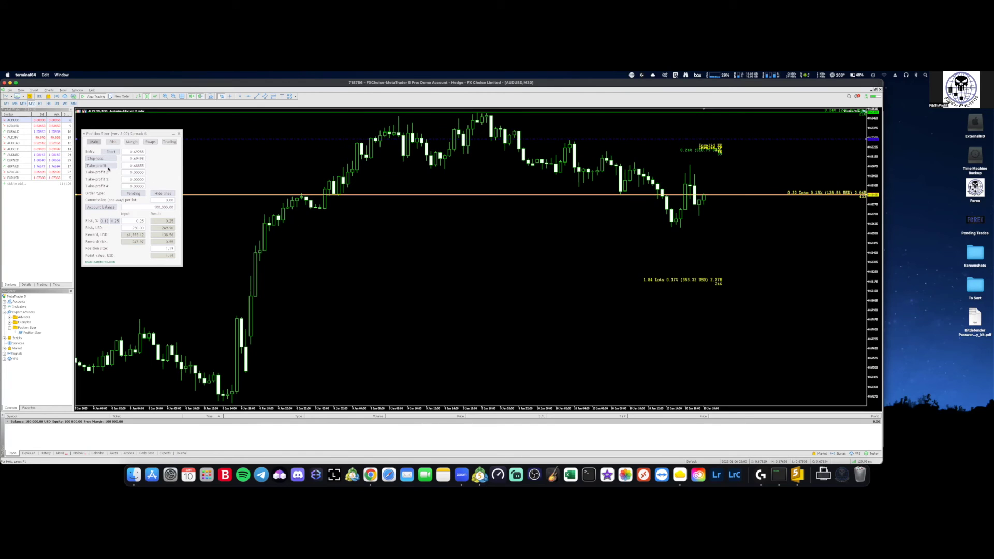
Set the take-profit level automatically from the stop-loss distance for the short entry.
click(100, 167)
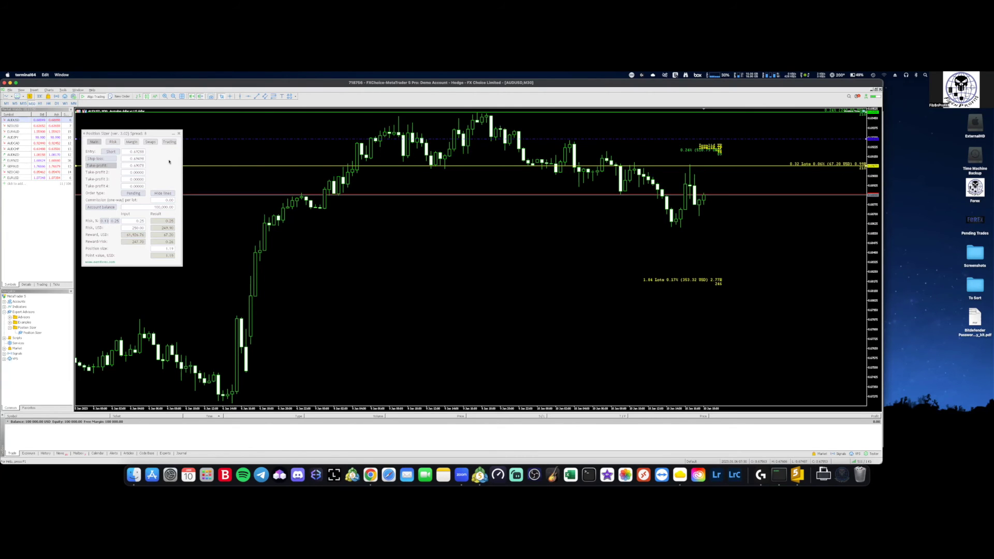
drag(743, 168, 740, 295)
key(ctrl+z)
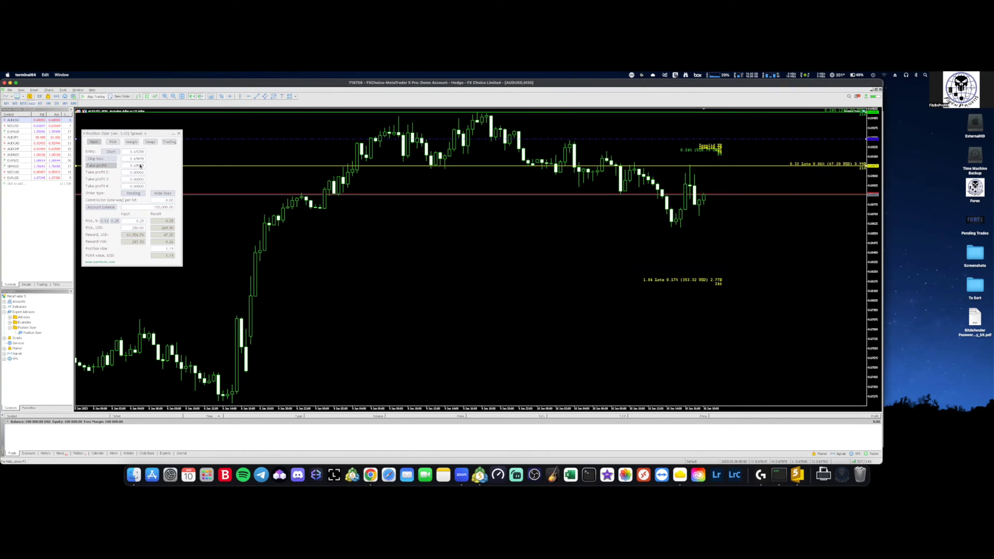
Fill in take-profit levels 2 to 4 and reposition the entry and stop-loss lines near the chart's upper swing highs.
click(136, 173)
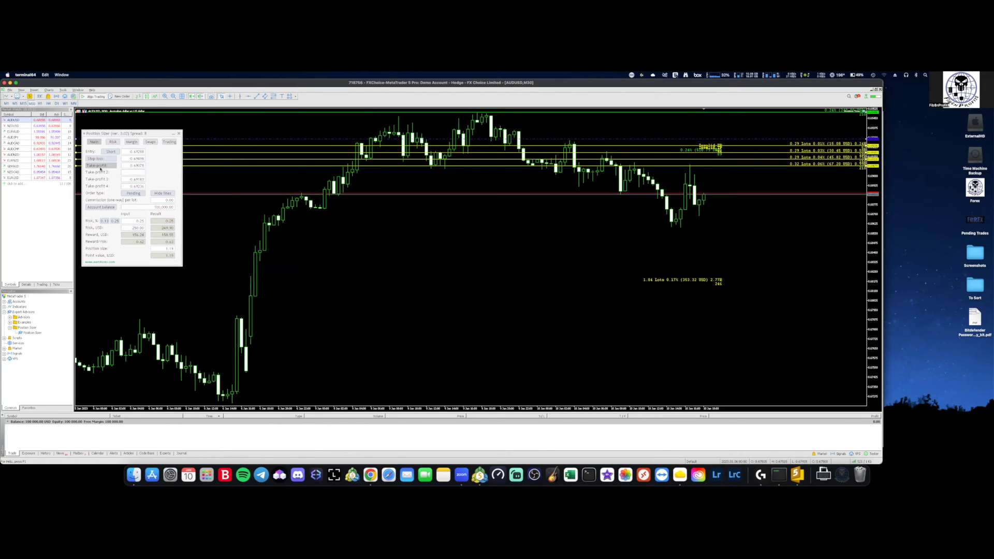
drag(601, 139, 597, 129)
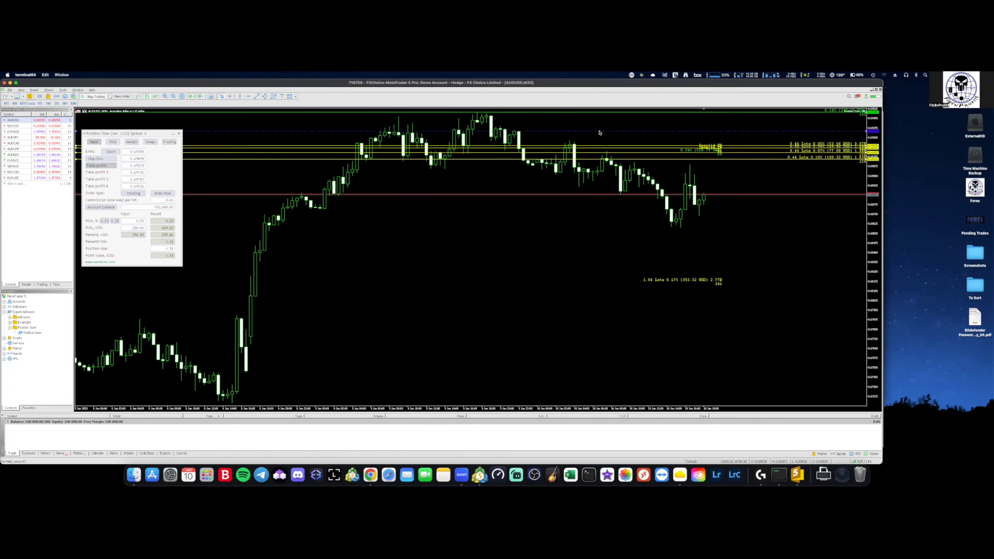
click(99, 159)
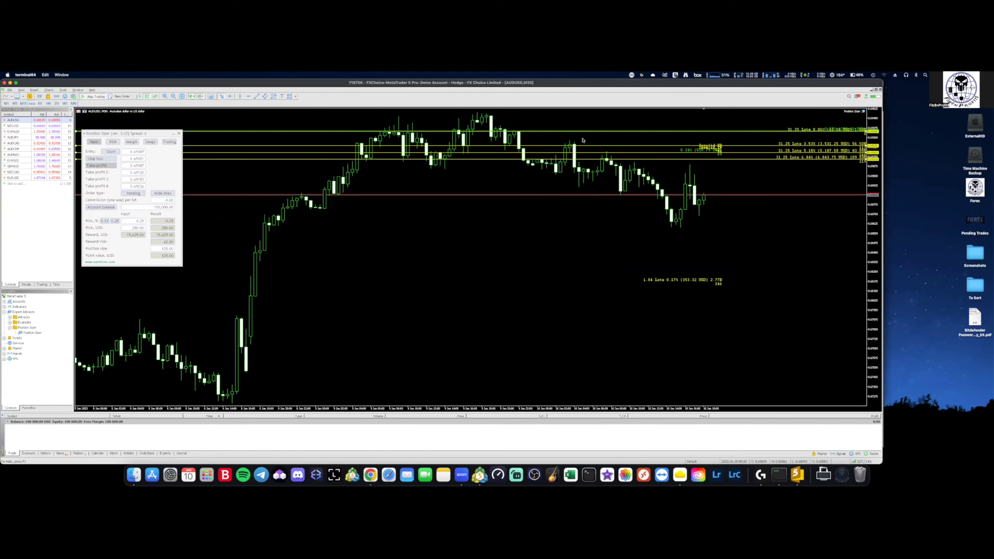
drag(547, 132, 598, 142)
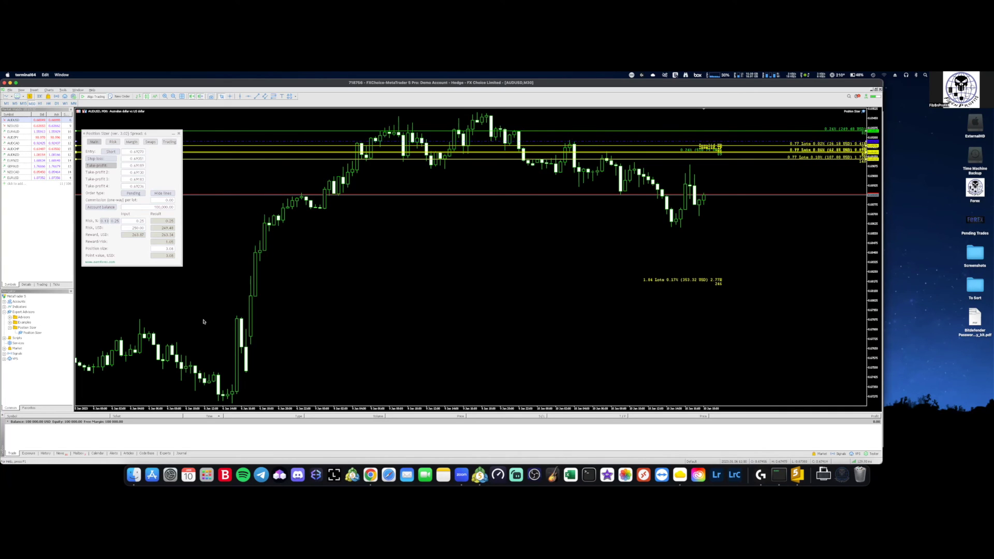
Load the saved .set file into the Position Sizer inputs, apply it, and move the panel away from the chart corner.
key(F7)
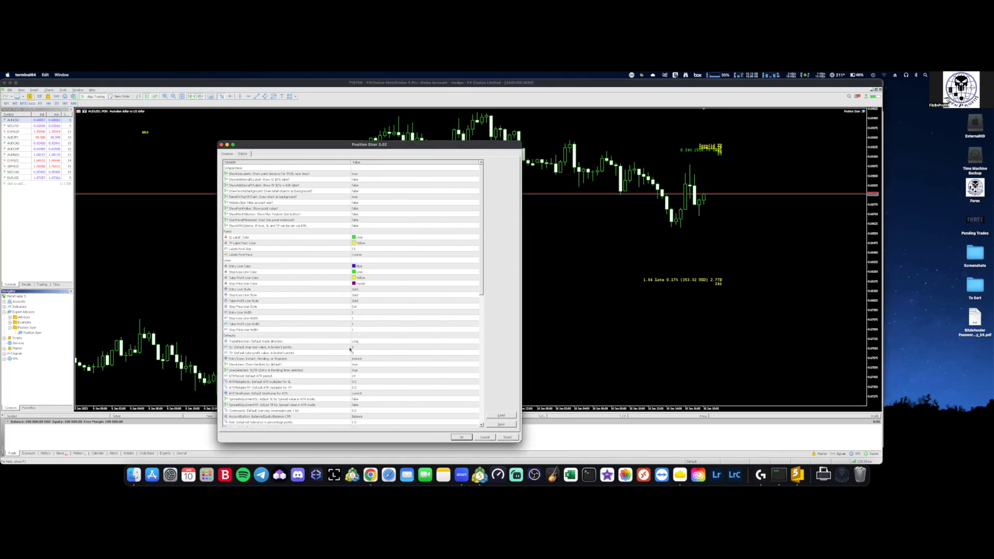
click(501, 415)
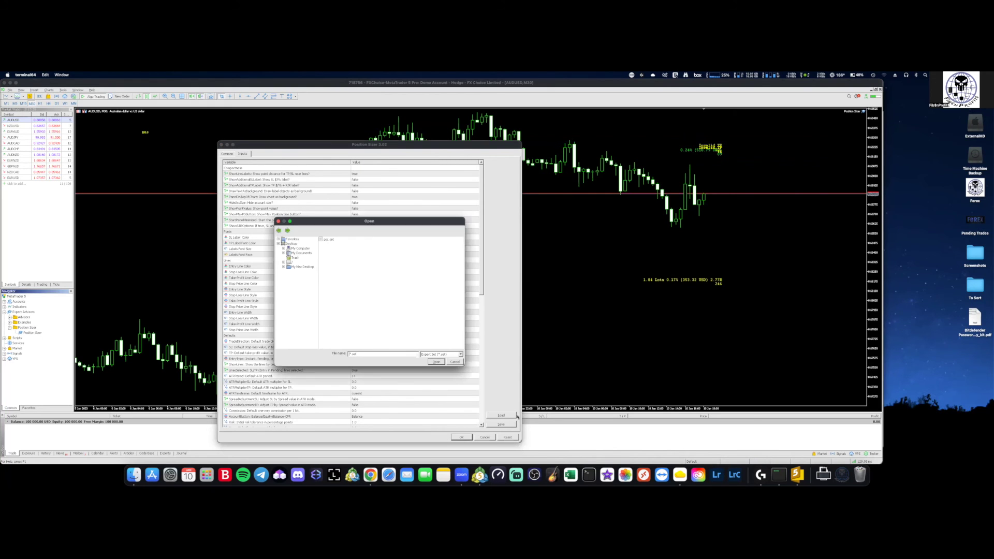
click(327, 240)
click(435, 362)
click(462, 437)
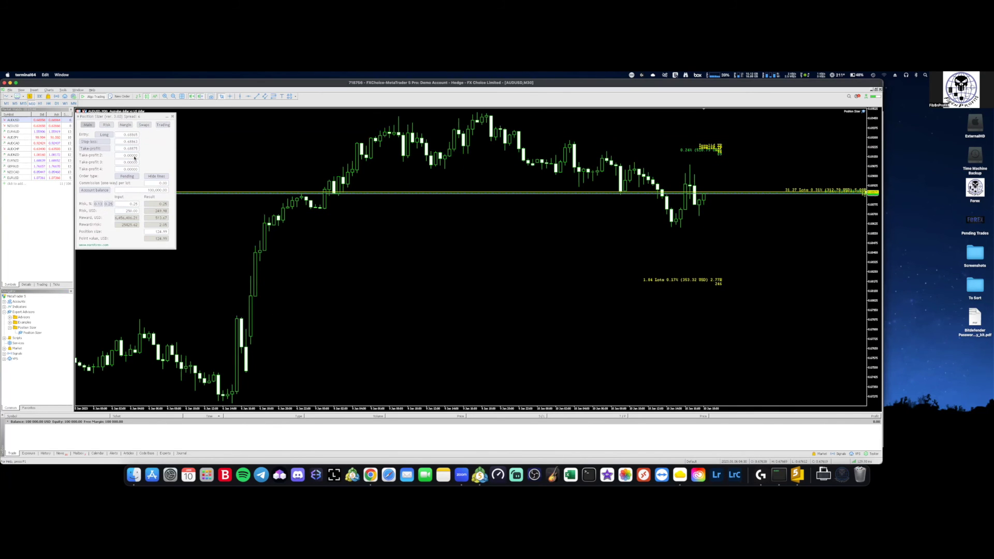
drag(125, 116, 174, 215)
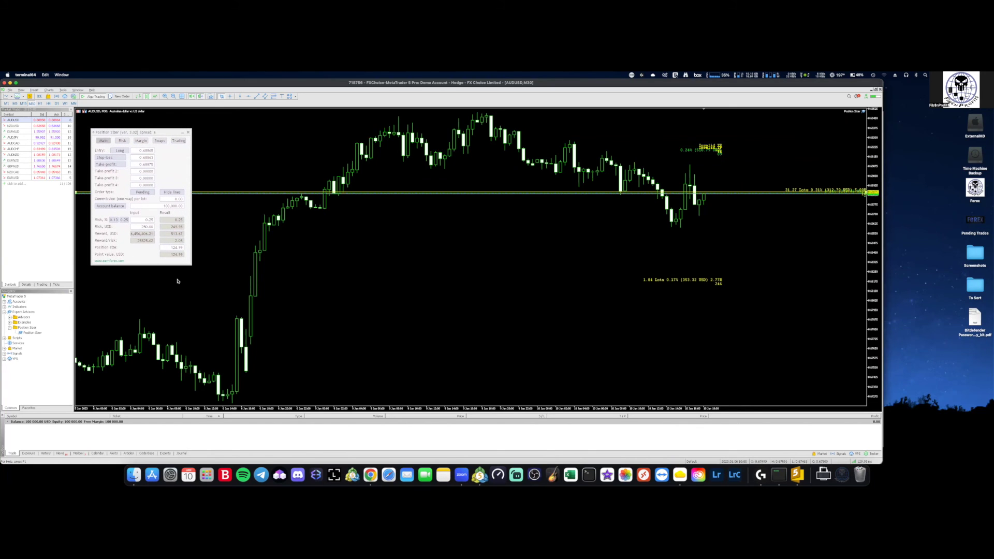
Save the AUDUSD chart setup with Position Sizer as the Default.tpl template, replacing the existing file.
right_click(315, 264)
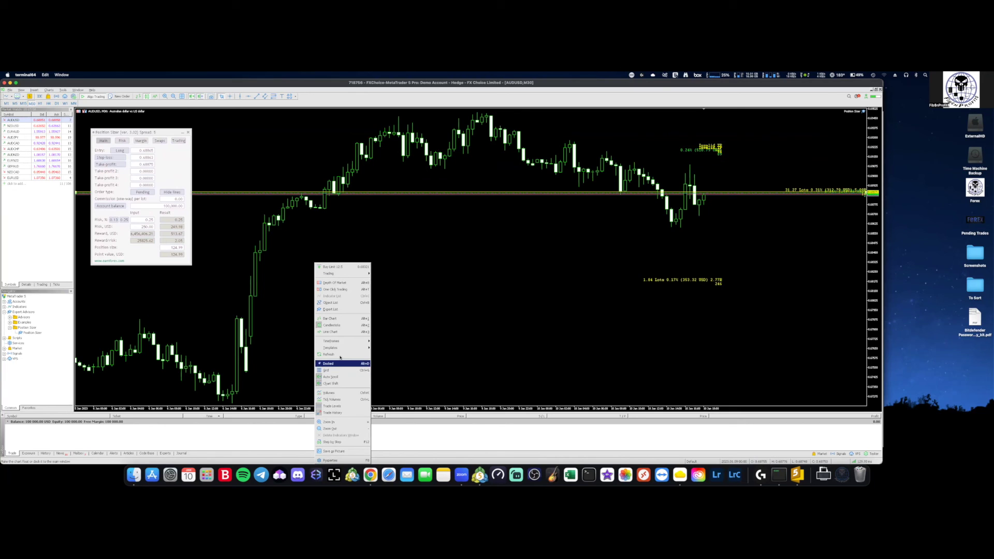
mouse_move(337, 350)
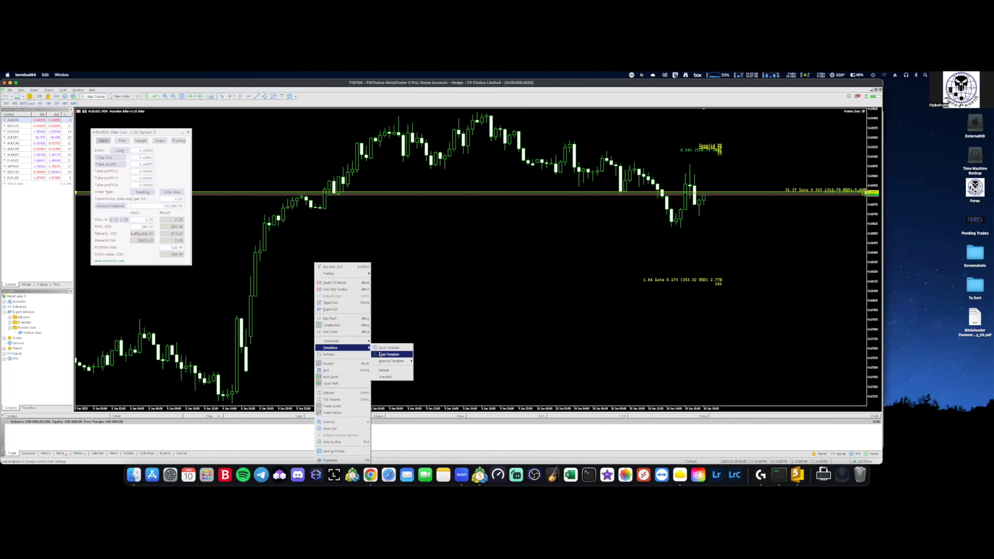
click(385, 355)
click(404, 220)
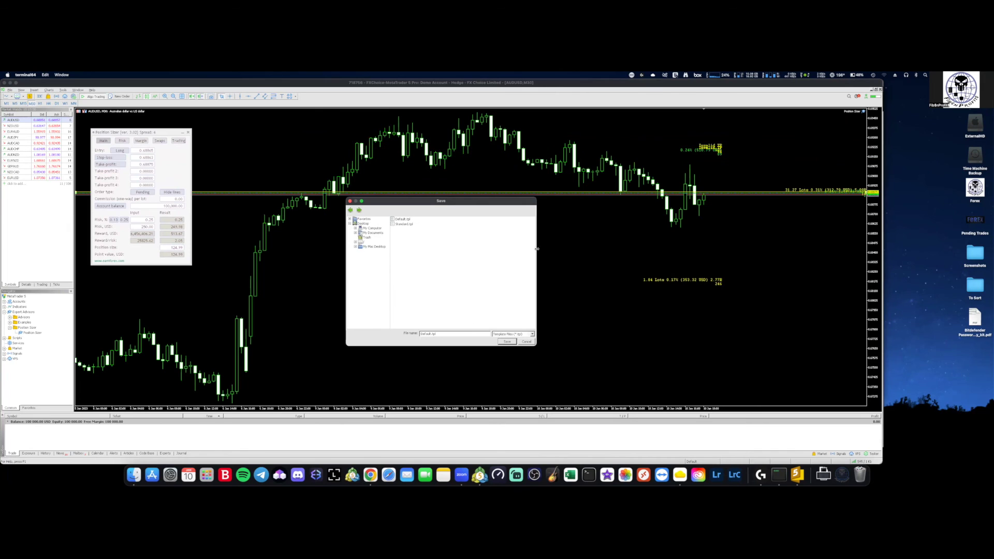
click(509, 341)
click(488, 282)
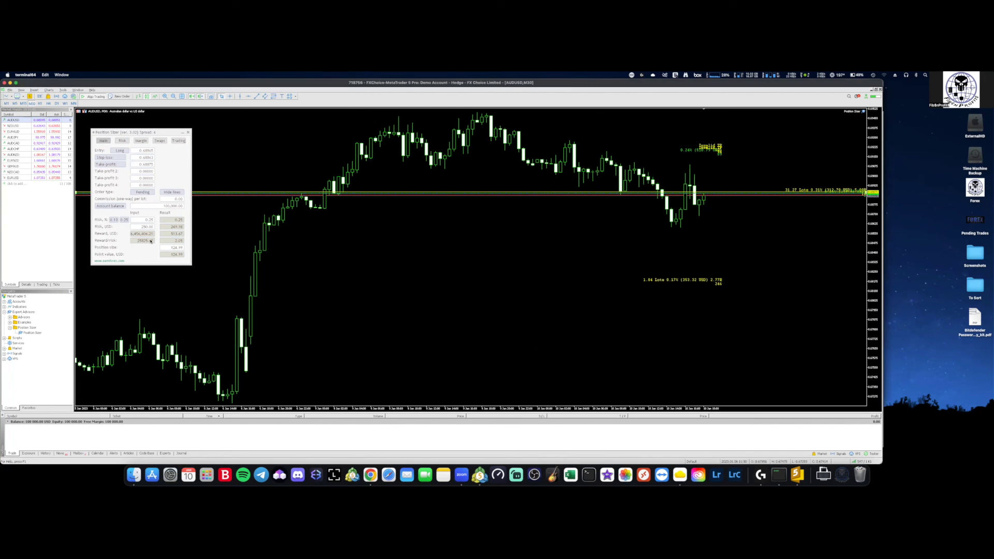
Open a new NZDUSD chart and check the Trading and Main settings in its Position Sizer panel.
right_click(14, 125)
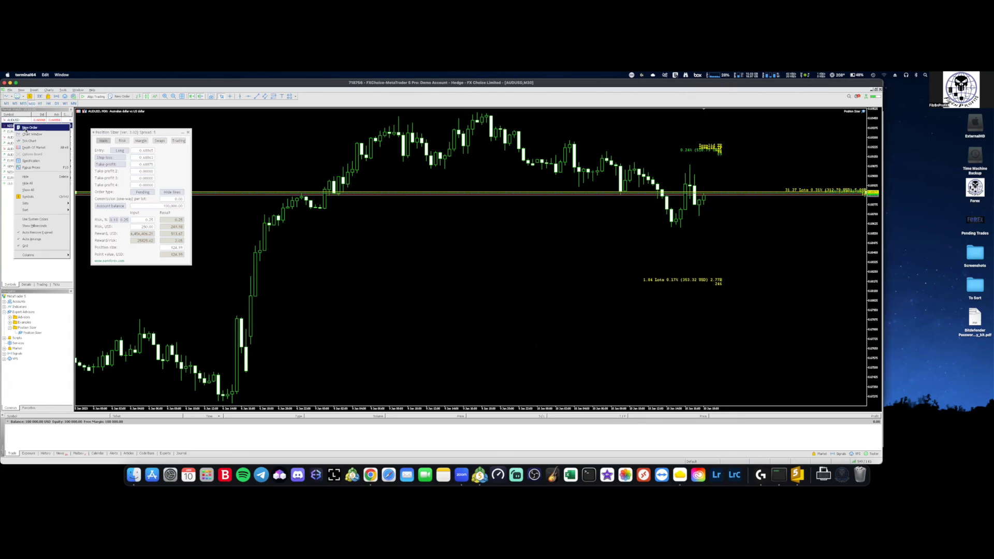
click(31, 134)
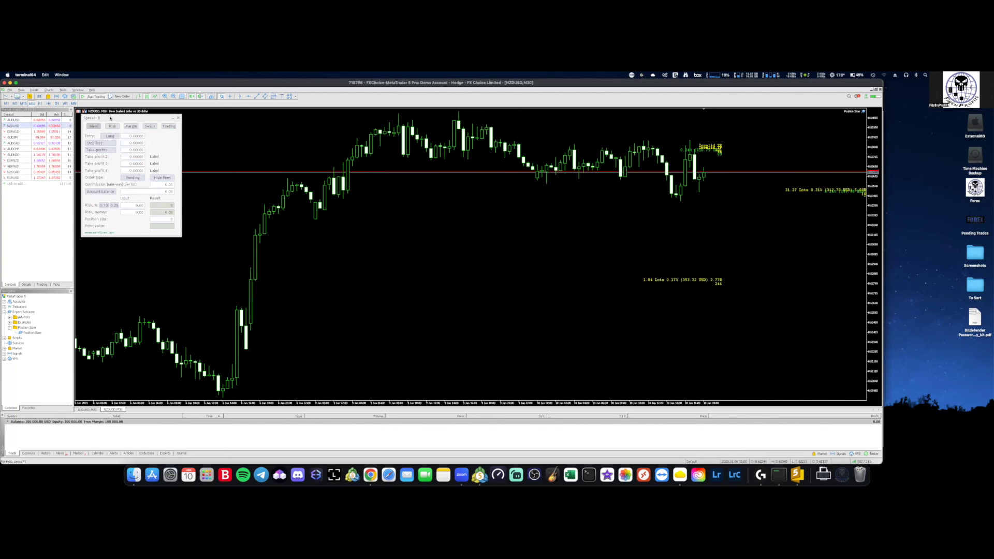
click(162, 124)
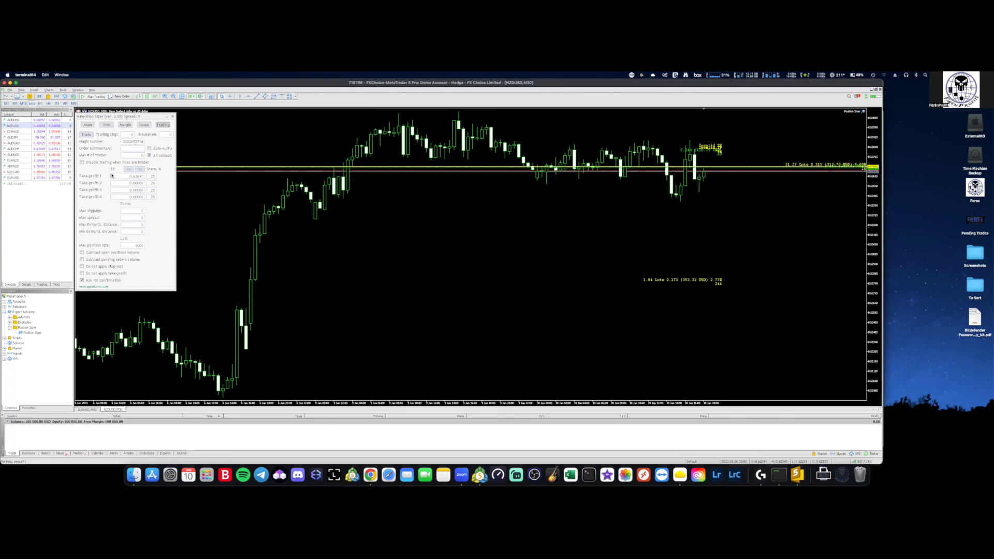
click(87, 125)
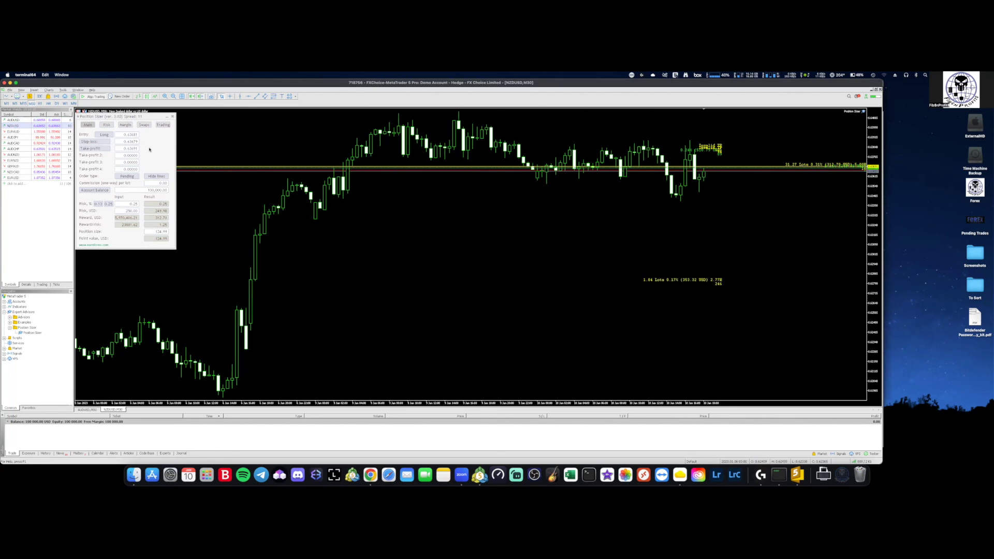